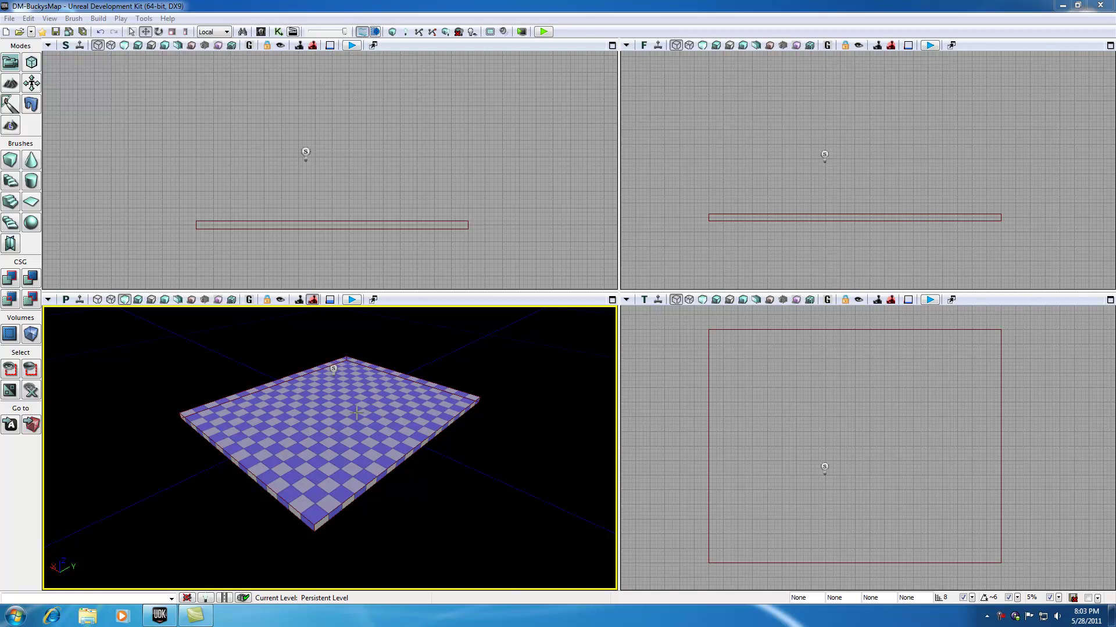
# Step: Set the cube brush's Y to 32 and Z to 576, making a 1024 × 32 × 576 wall brush
pyautogui.scroll(2, 356, 412)
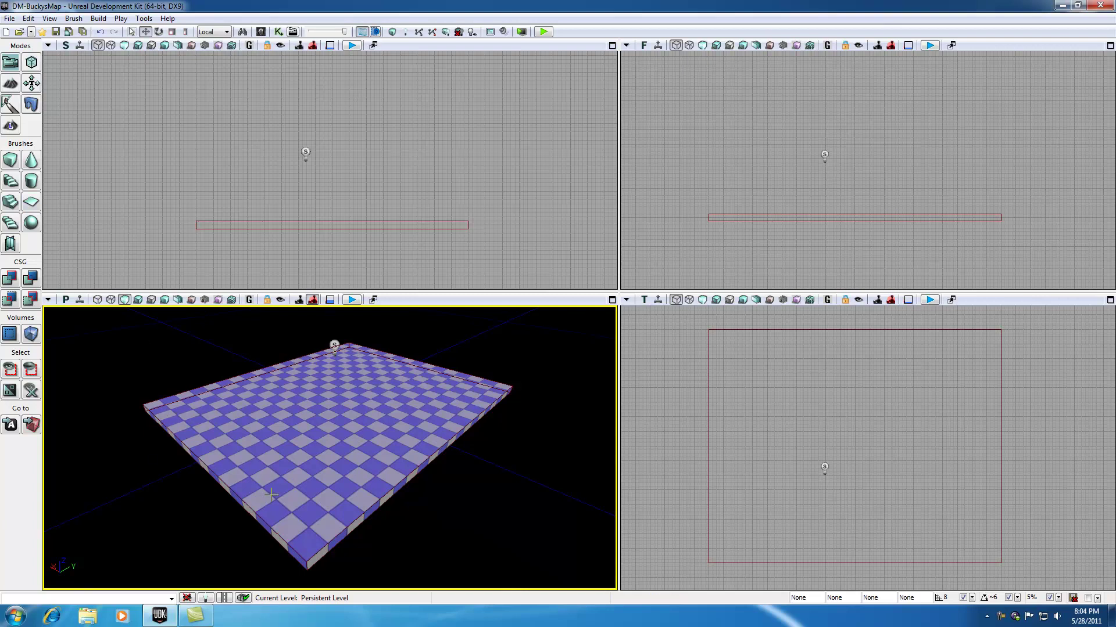
pyautogui.rightClick(10, 161)
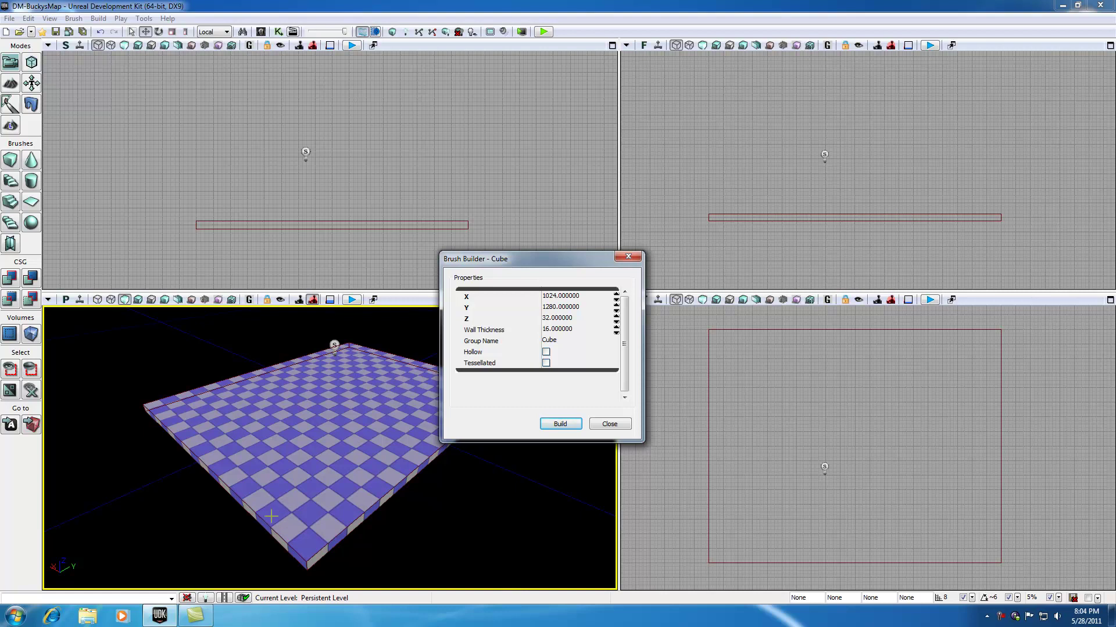
pyautogui.click(557, 308)
pyautogui.write('32')
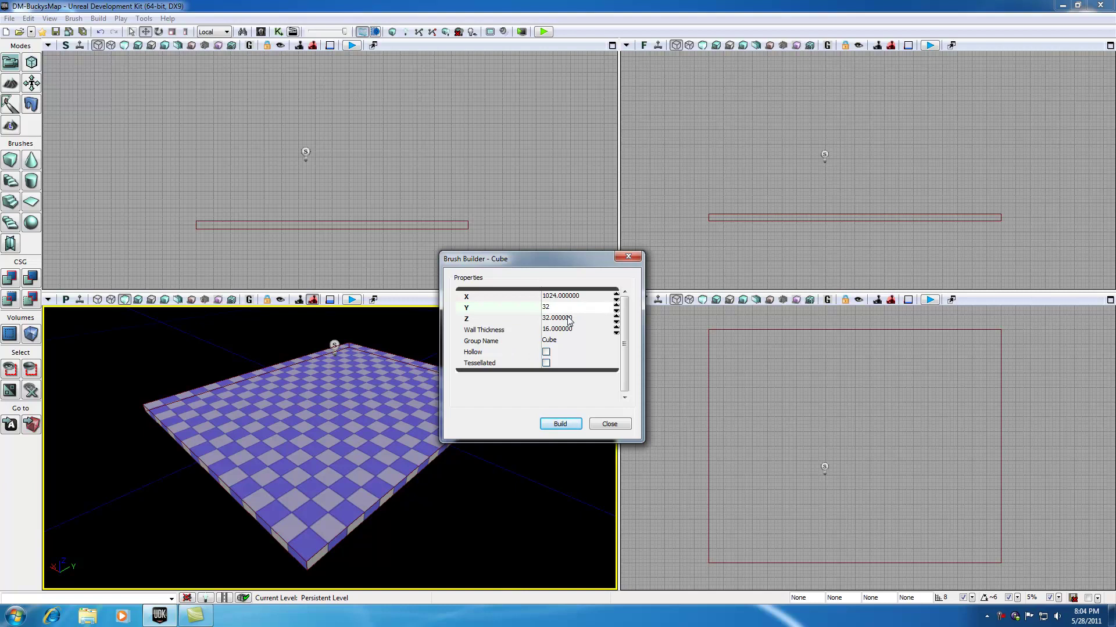
pyautogui.click(566, 319)
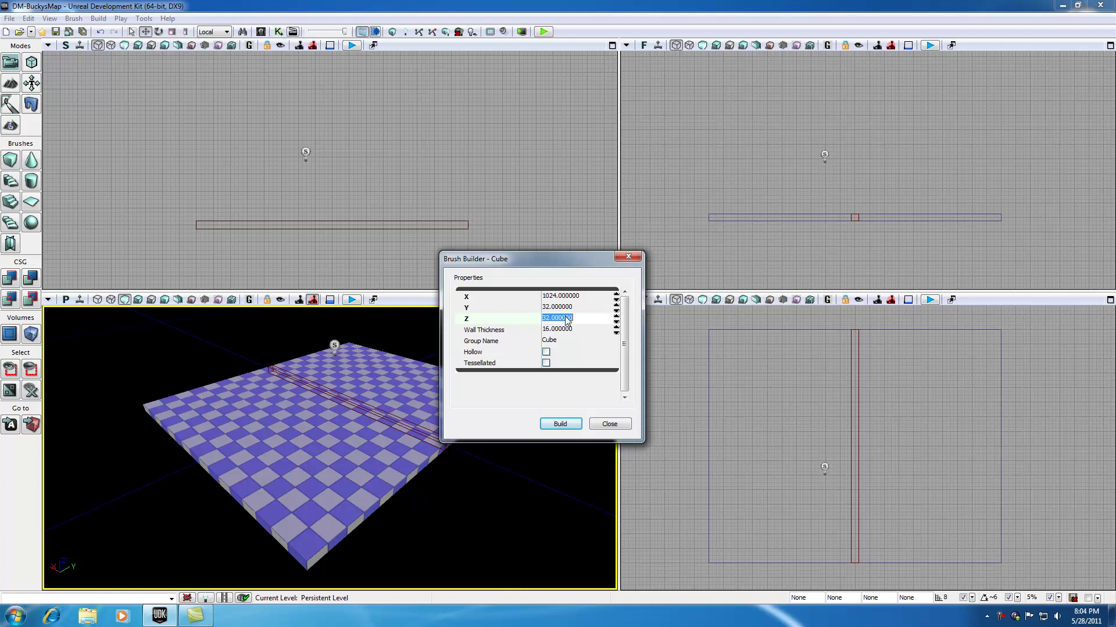
pyautogui.write('576')
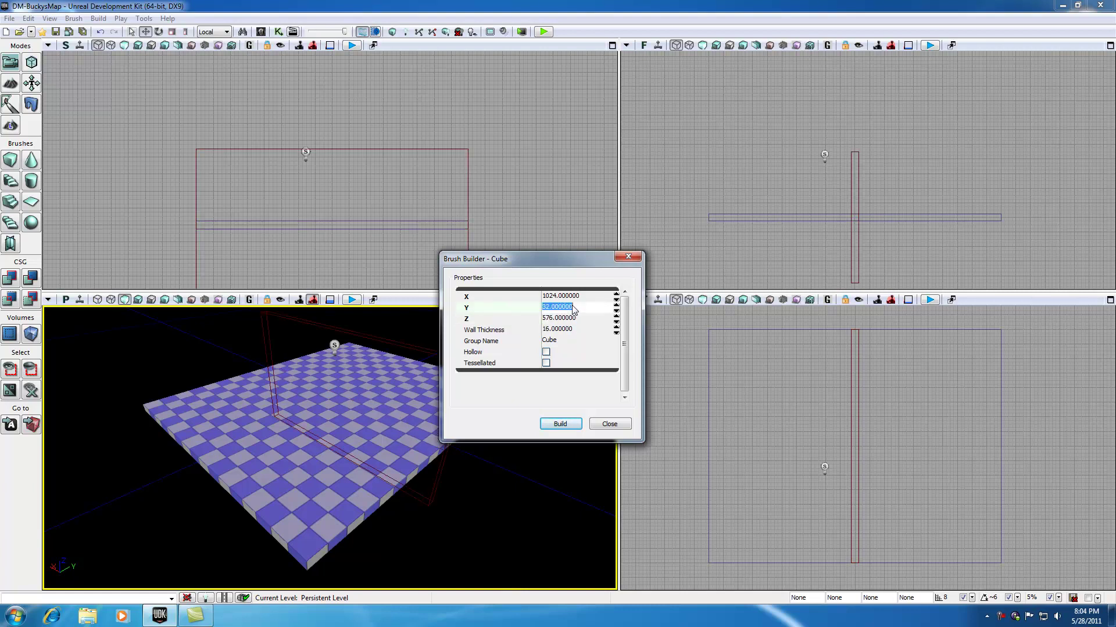
pyautogui.click(557, 307)
pyautogui.click(628, 256)
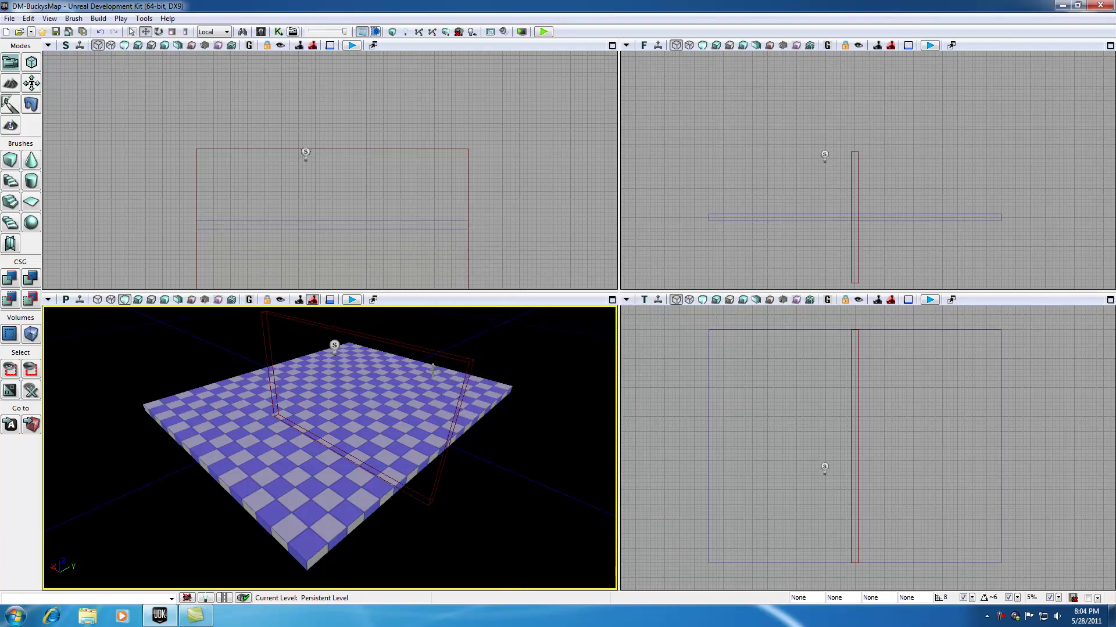
# Step: Raise the wall-shaped builder brush above the checkered floor
pyautogui.click(378, 344)
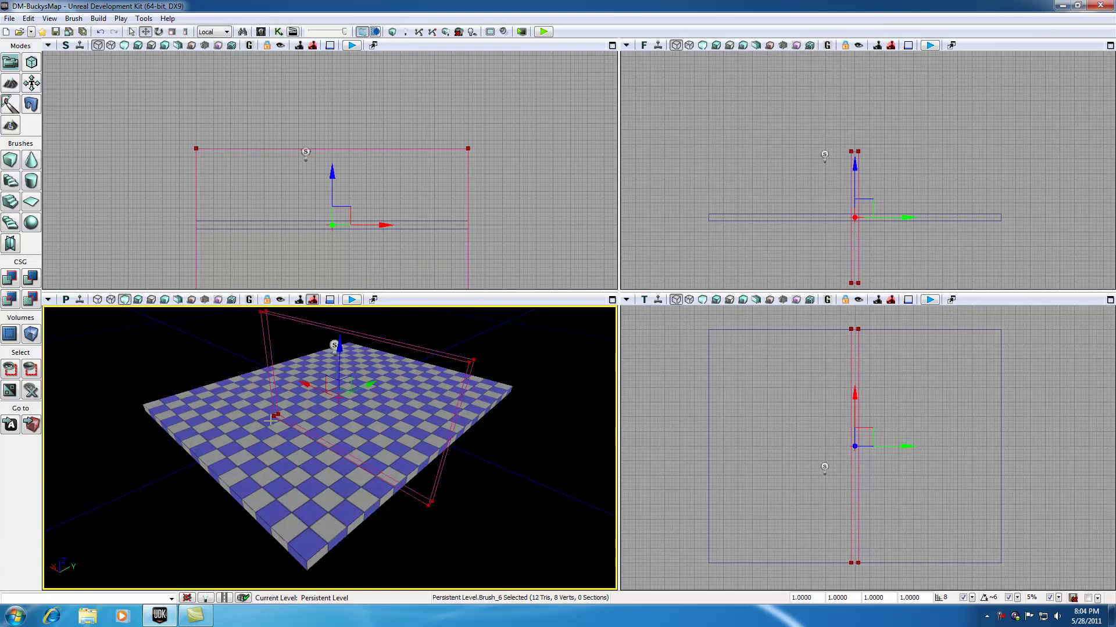
pyautogui.scroll(-1, 362, 412)
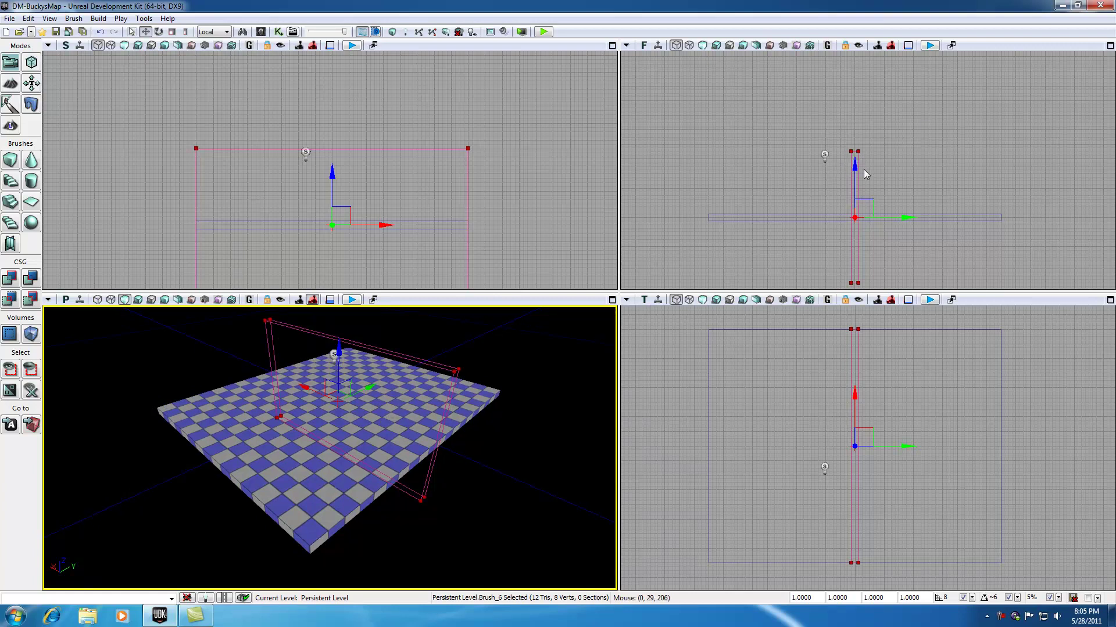
pyautogui.moveTo(854, 170); pyautogui.dragTo(858, 93)
pyautogui.scroll(5, 872, 221)
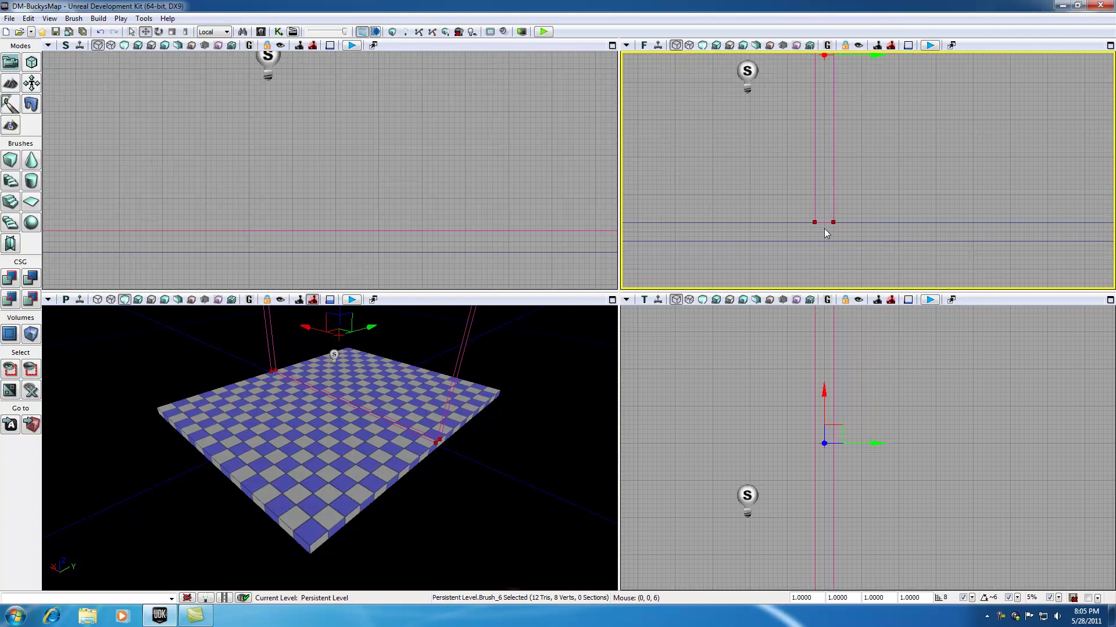
pyautogui.scroll(-4, 824, 229)
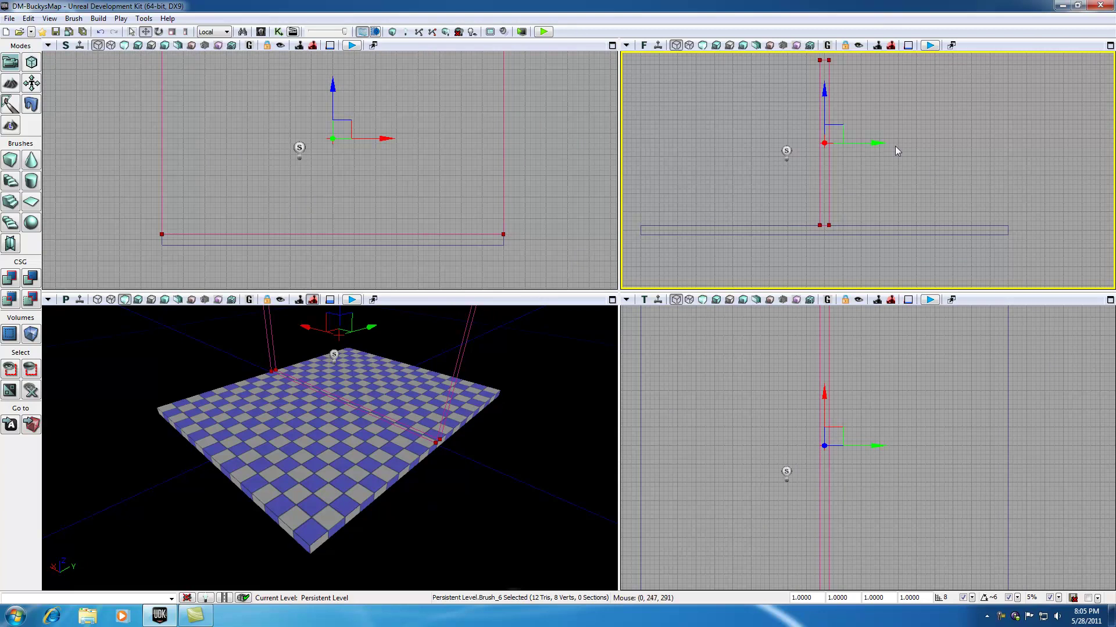
# Step: Slide the brush sideways until it lines up with the floor's edge
pyautogui.moveTo(880, 143)
pyautogui.mouseDown()
pyautogui.moveTo(1011, 143)
pyautogui.moveTo(1029, 179)
pyautogui.moveTo(1029, 150)
pyautogui.moveTo(991, 242)
pyautogui.moveTo(996, 224)
pyautogui.mouseUp()
pyautogui.scroll(3, 1023, 215)
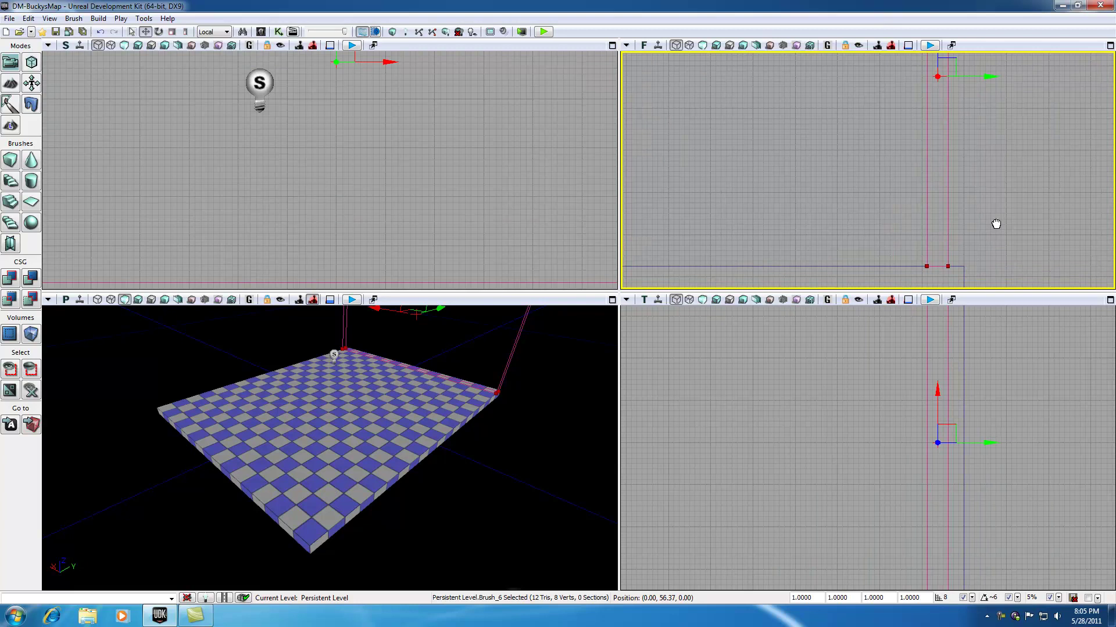
pyautogui.moveTo(989, 77); pyautogui.dragTo(1005, 78)
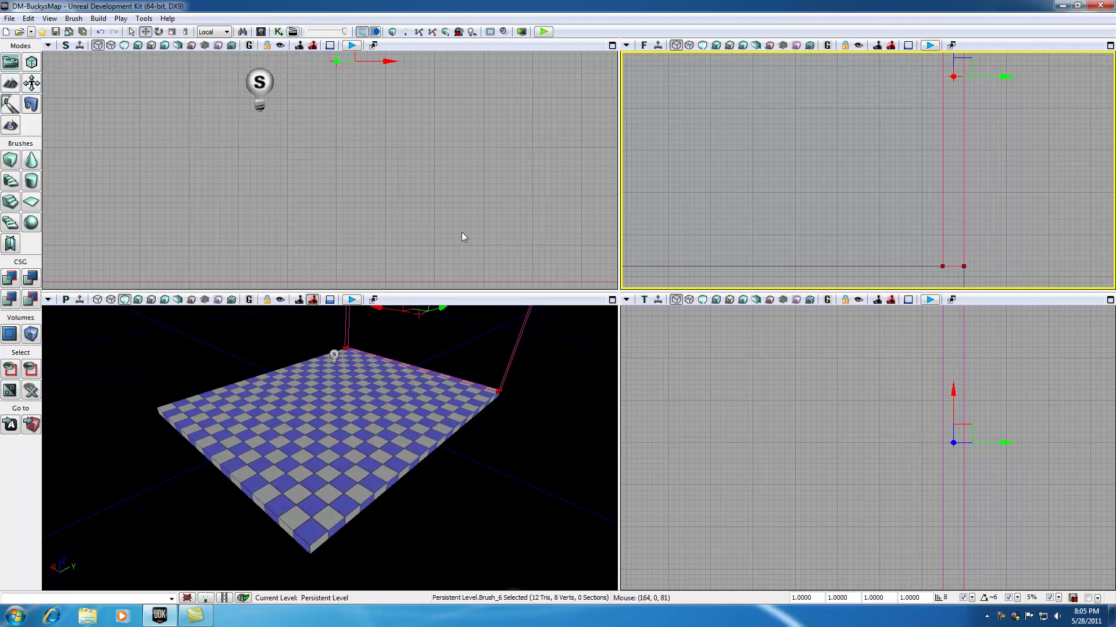
pyautogui.press('Home')
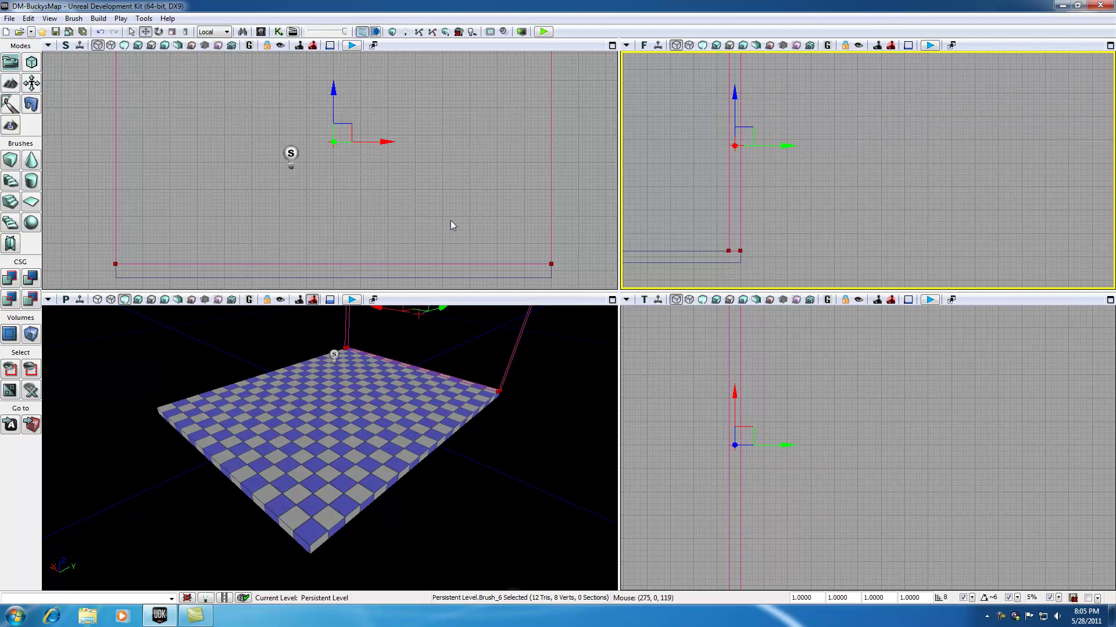
pyautogui.moveTo(667, 213); pyautogui.dragTo(855, 190)
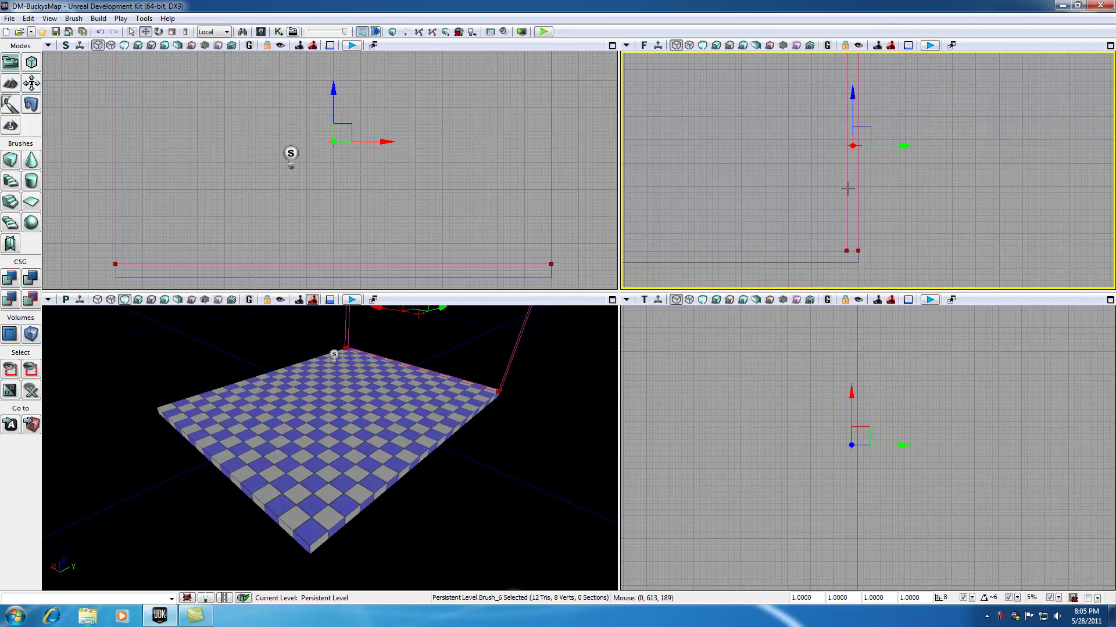
pyautogui.scroll(-2, 443, 225)
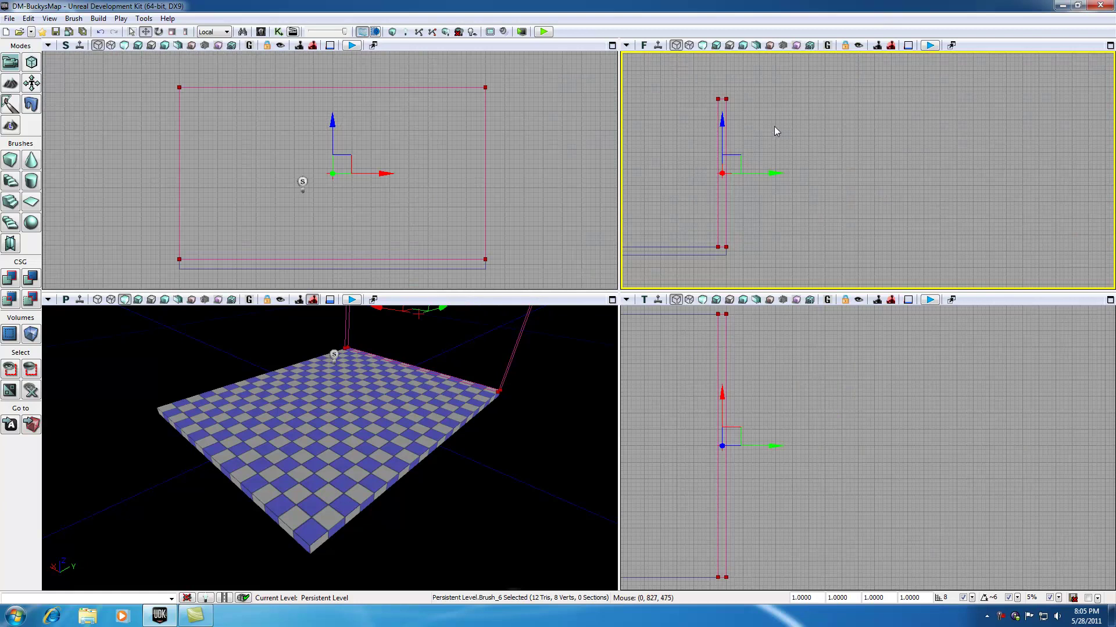
pyautogui.moveTo(437, 359); pyautogui.dragTo(441, 340)
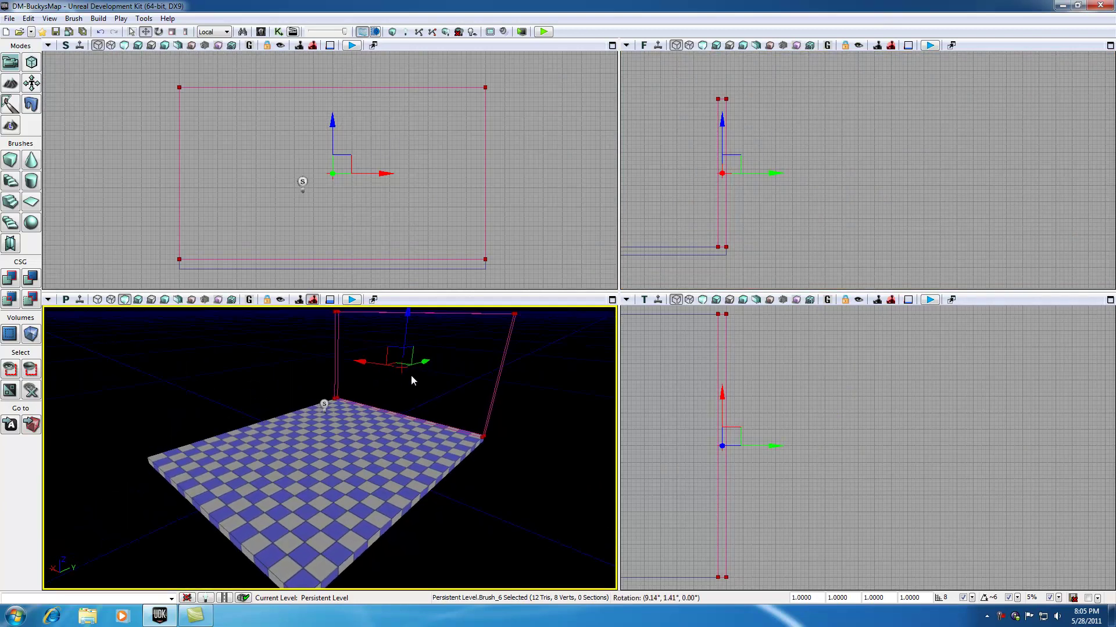
# Step: CSG-add the brush as a solid checkered wall, then move the builder brush aside to inspect it
pyautogui.click(11, 279)
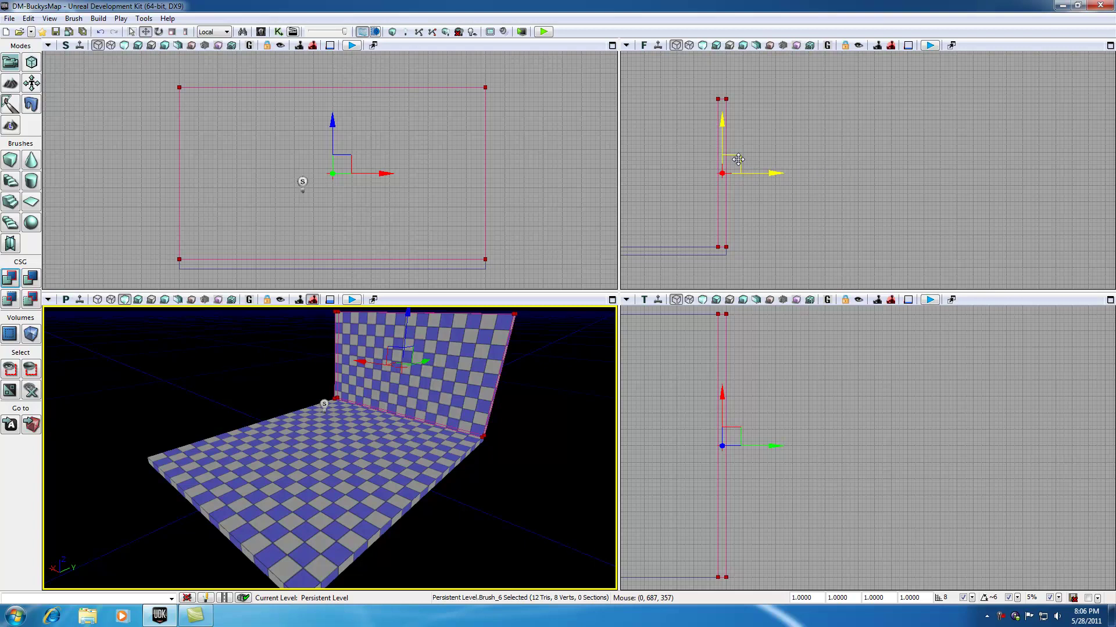
pyautogui.moveTo(737, 160); pyautogui.dragTo(885, 143)
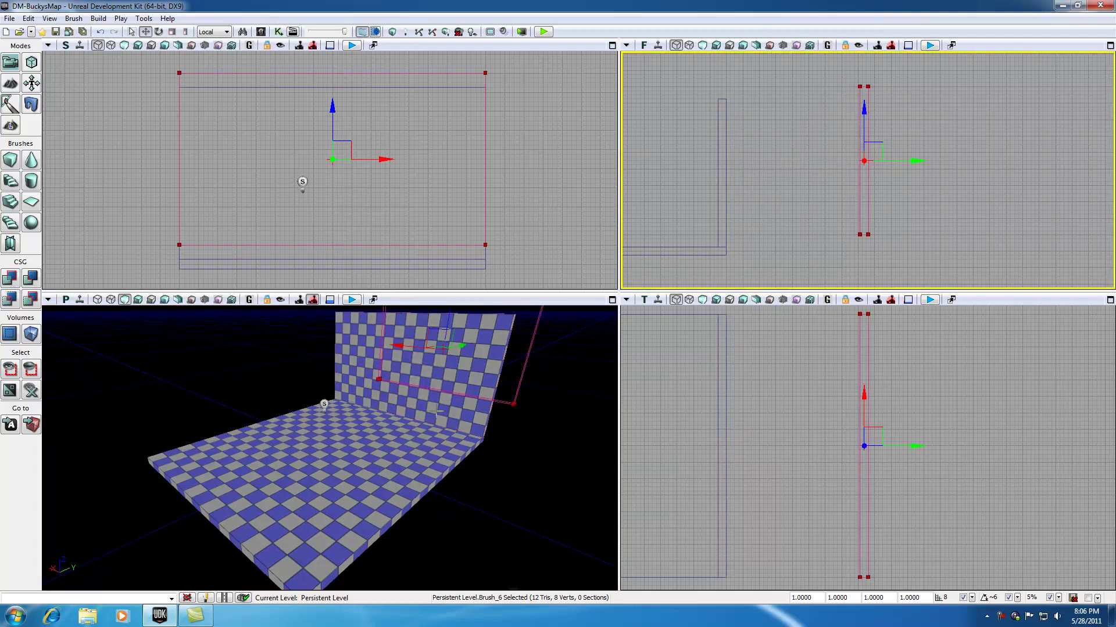
pyautogui.moveTo(486, 428)
pyautogui.mouseDown()
pyautogui.moveTo(492, 449)
pyautogui.moveTo(468, 481)
pyautogui.moveTo(494, 481)
pyautogui.moveTo(430, 481)
pyautogui.moveTo(490, 439)
pyautogui.mouseUp()
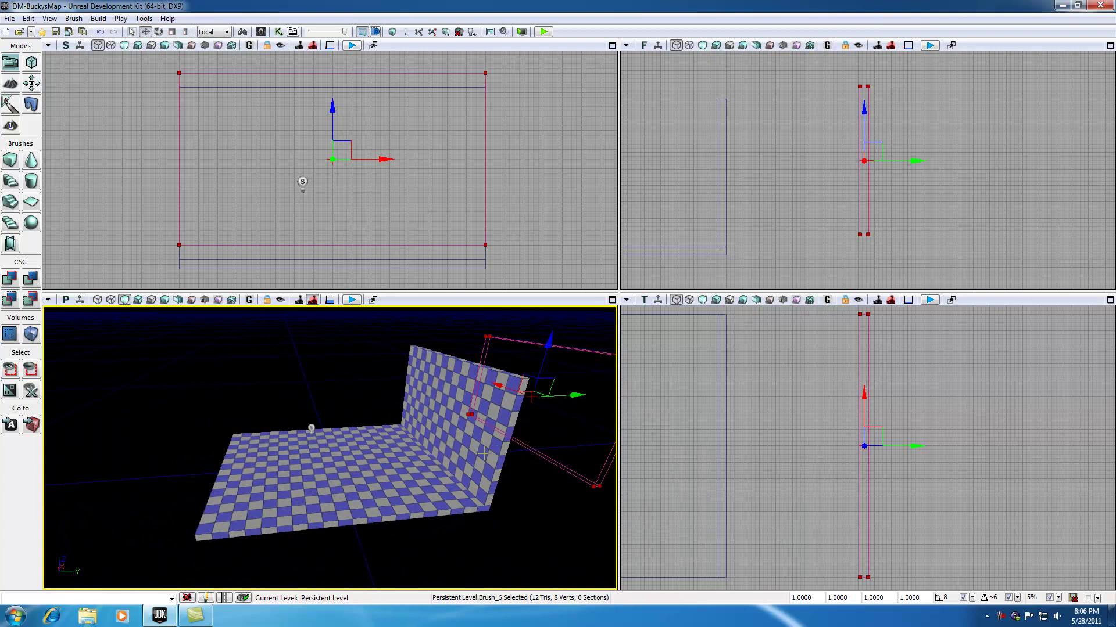
pyautogui.press('Escape')
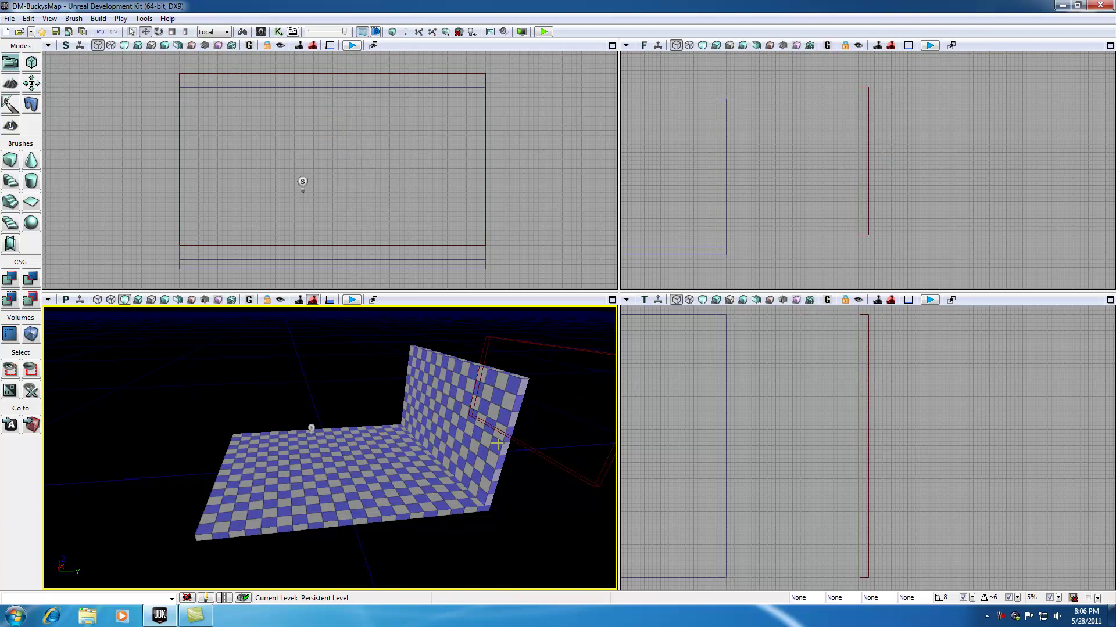
pyautogui.click(525, 445)
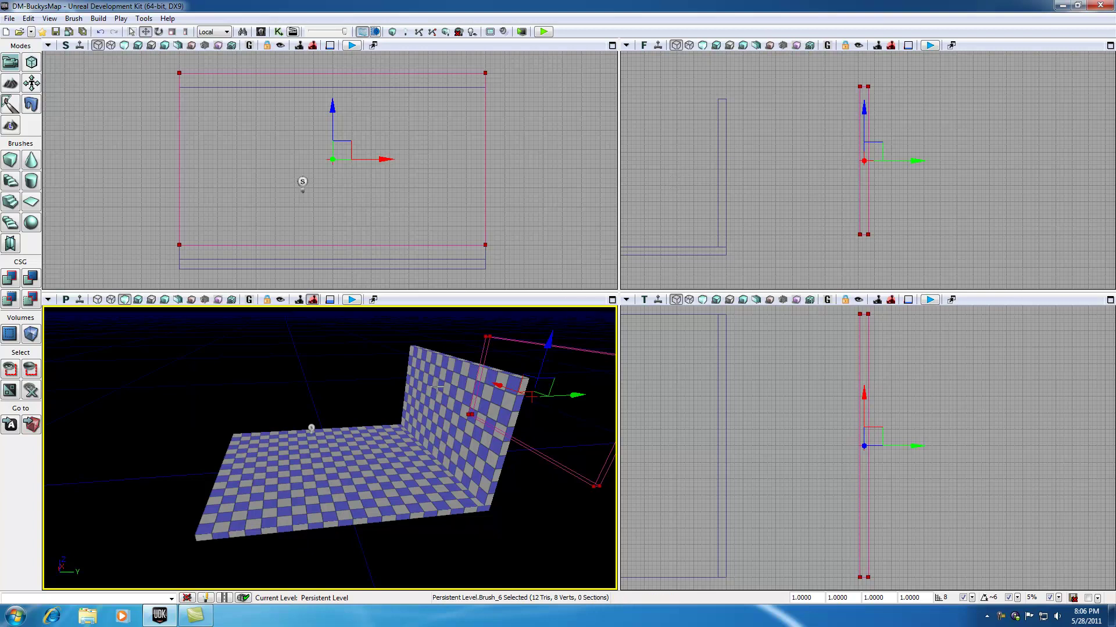
# Step: Move the wall brush to the floor's opposite edge and slide it 64 units along Y
pyautogui.click(718, 198)
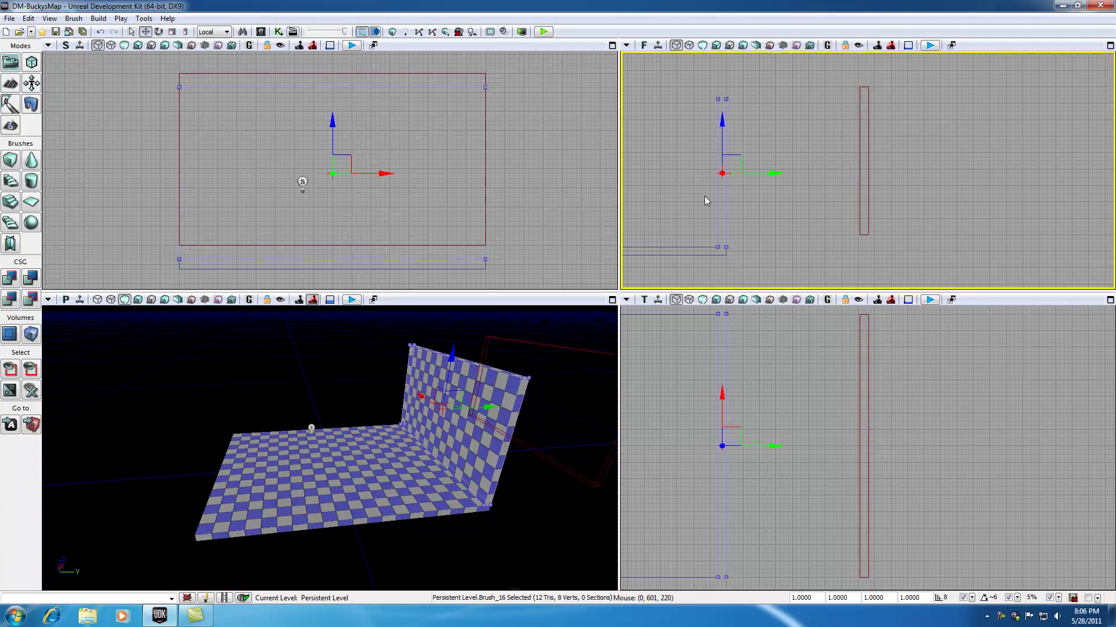
pyautogui.moveTo(690, 199); pyautogui.dragTo(872, 199)
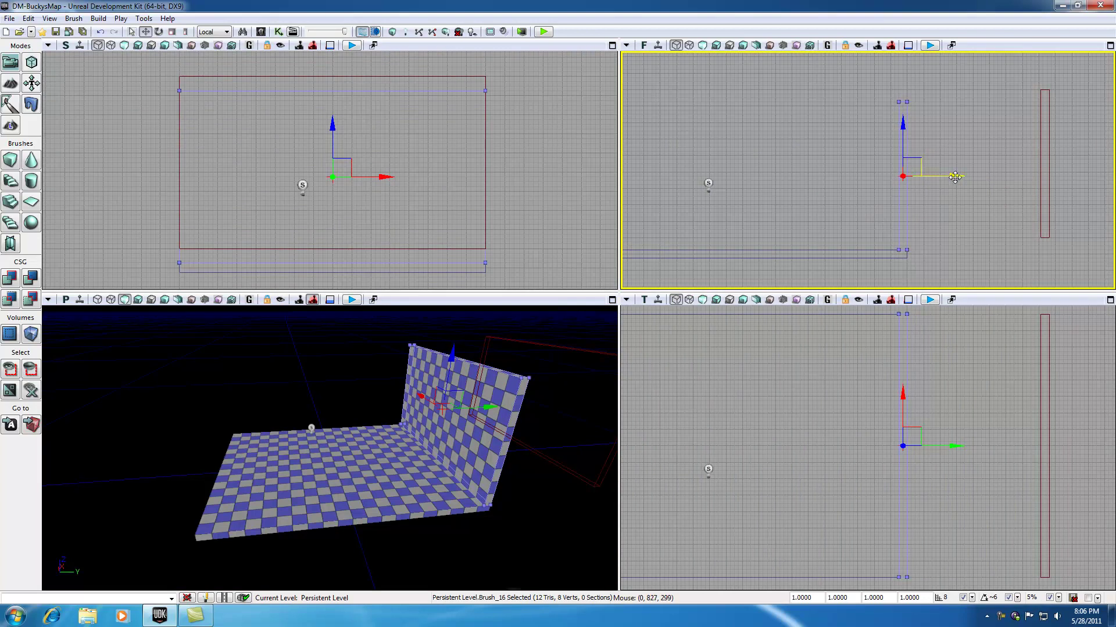
pyautogui.moveTo(951, 178); pyautogui.dragTo(696, 178)
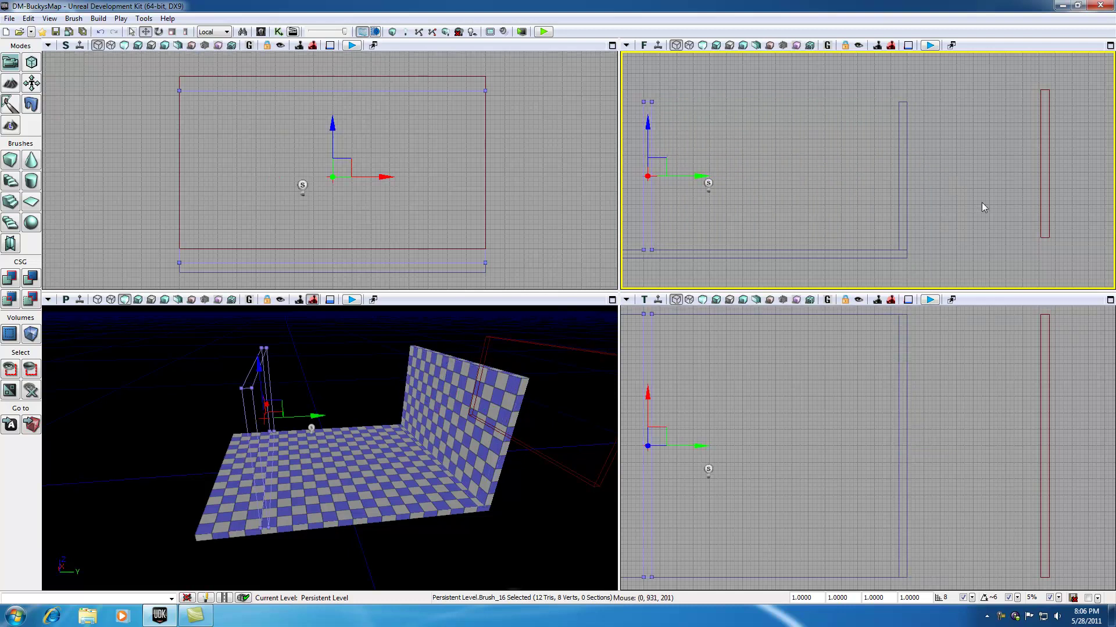
pyautogui.moveTo(200, 420); pyautogui.dragTo(203, 404)
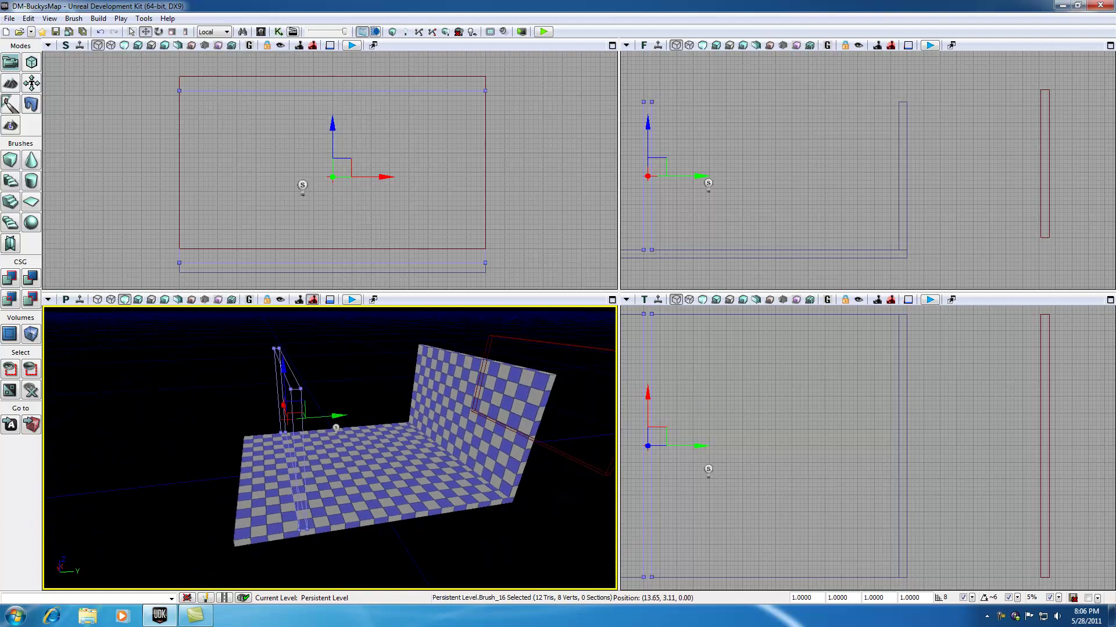
pyautogui.press('Up')
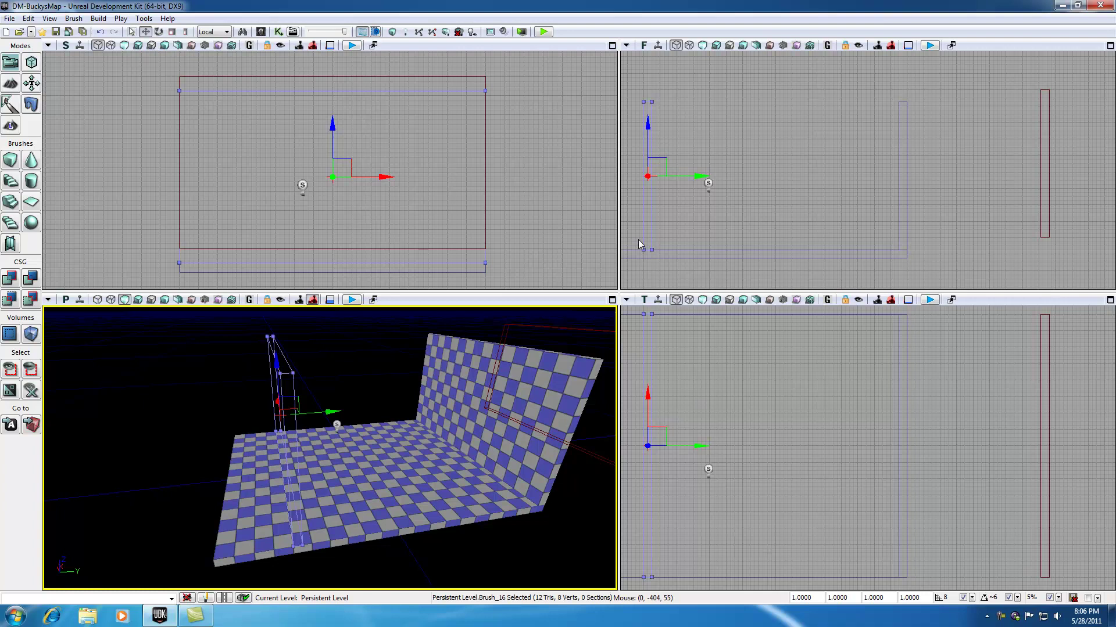
pyautogui.click(700, 176)
pyautogui.moveTo(701, 176); pyautogui.dragTo(723, 174)
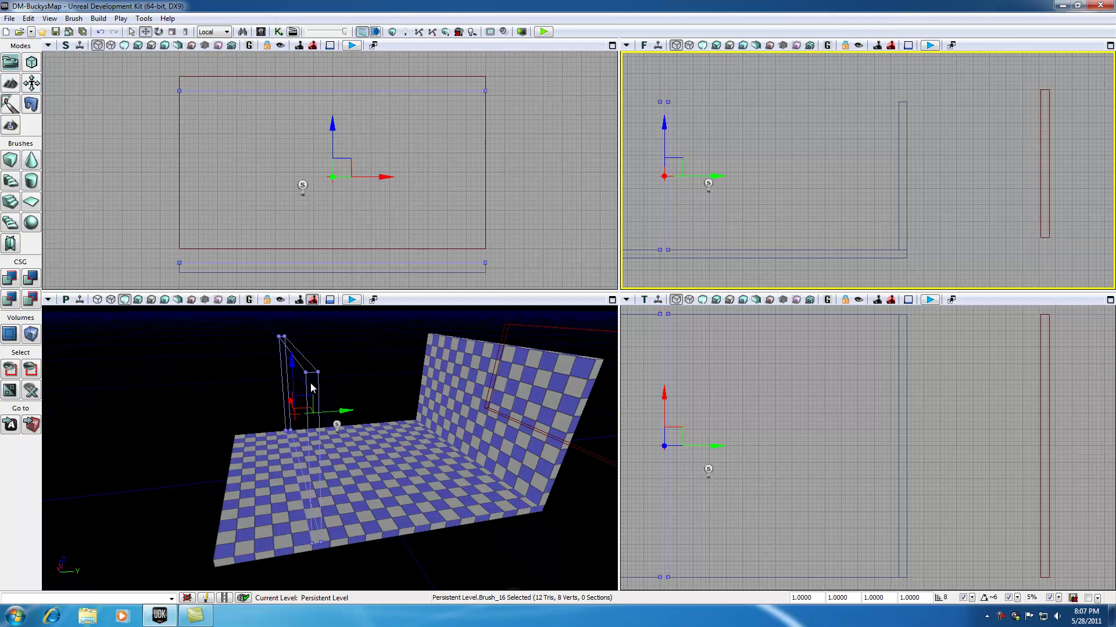
# Step: Build geometry to solidify the second wall, dismissing the Map Check report
pyautogui.click(392, 33)
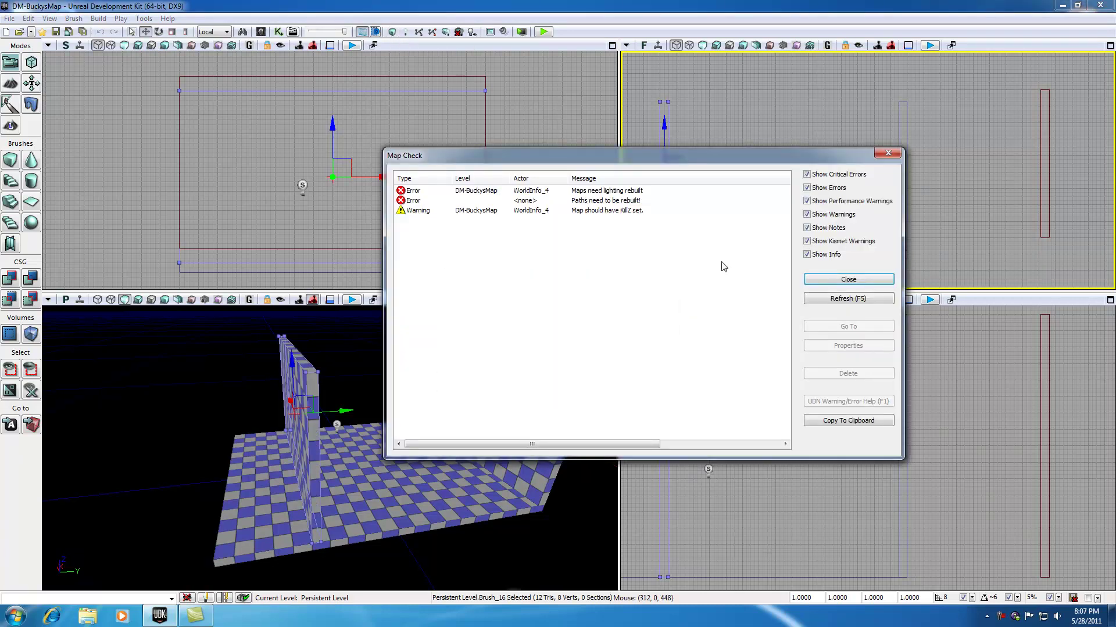
pyautogui.click(849, 280)
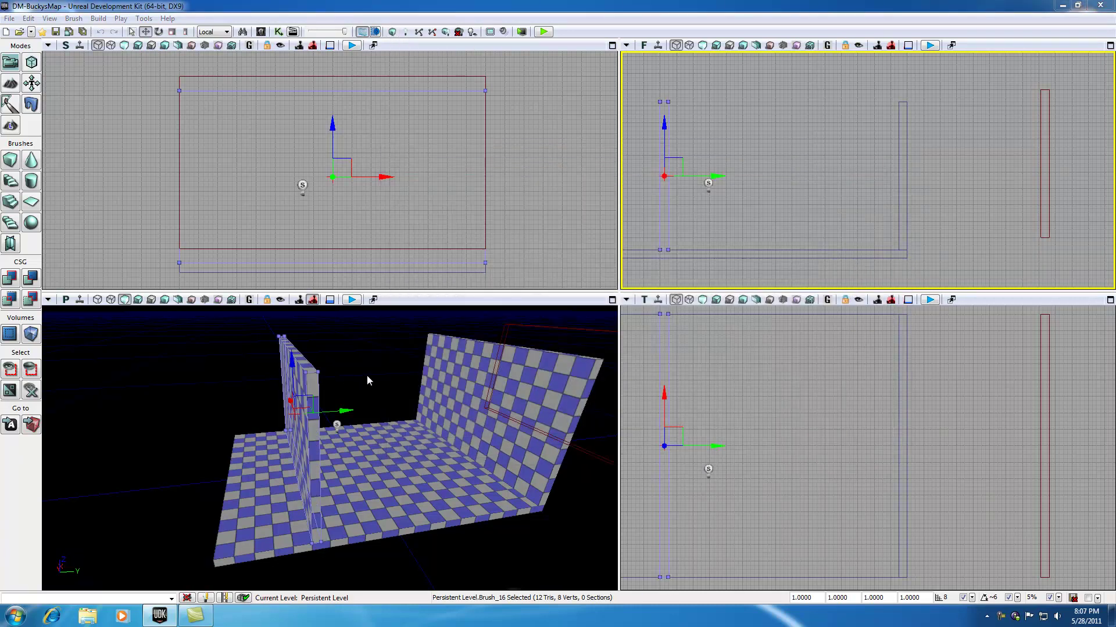
pyautogui.moveTo(369, 379)
pyautogui.mouseDown()
pyautogui.moveTo(381, 348)
pyautogui.moveTo(377, 381)
pyautogui.mouseUp()
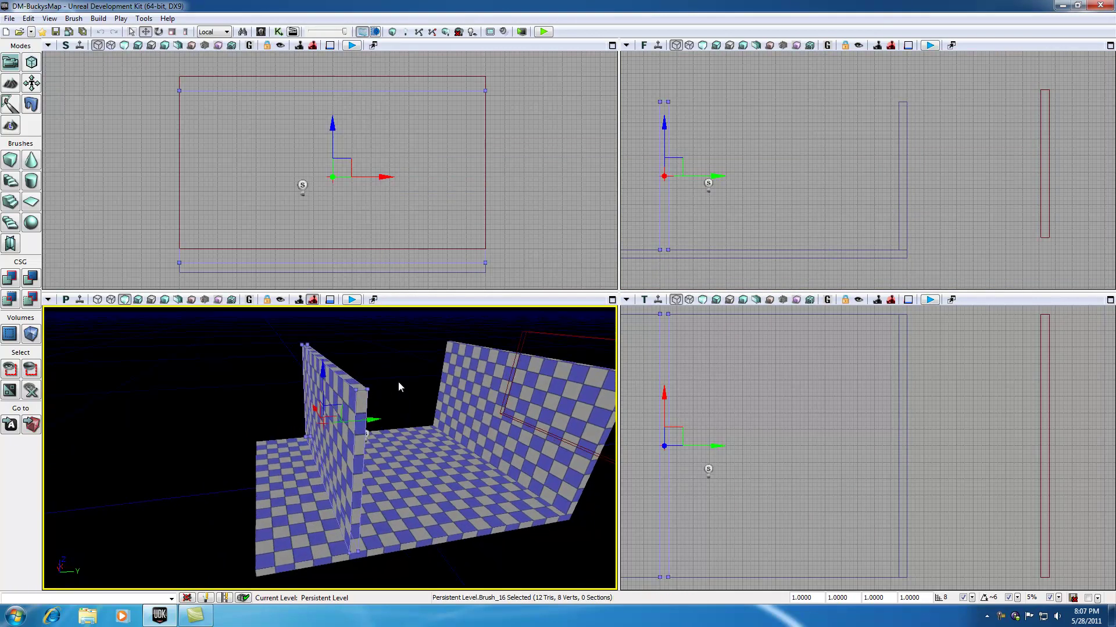
pyautogui.click(953, 175)
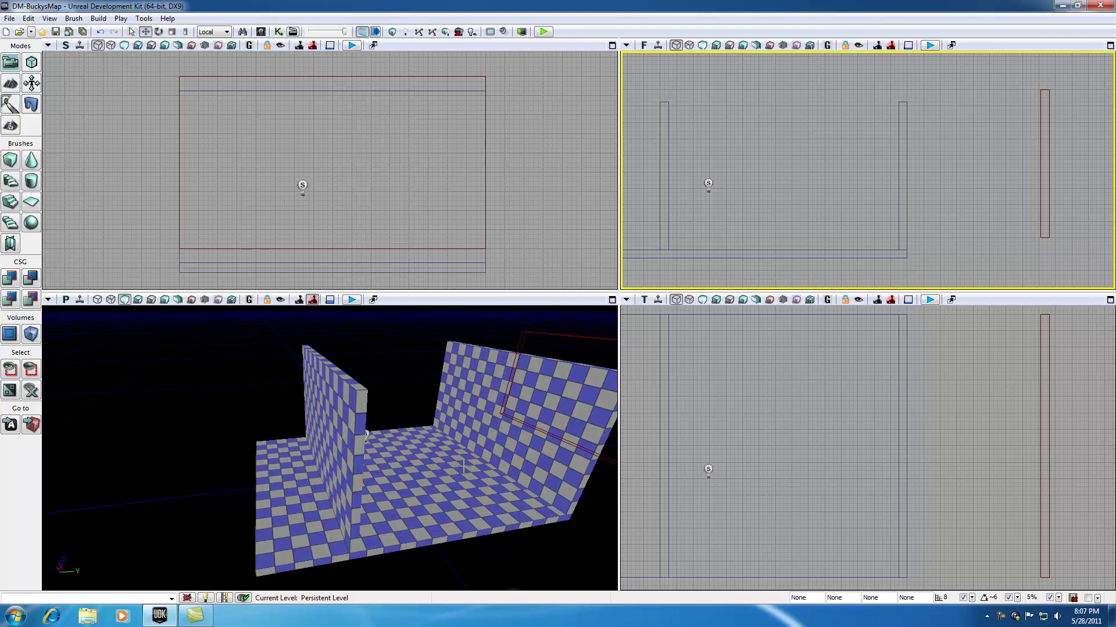
# Step: Measure the ~896-unit wall gap in the Top and Front views, then open the cube brush settings
pyautogui.moveTo(465, 467); pyautogui.dragTo(404, 461)
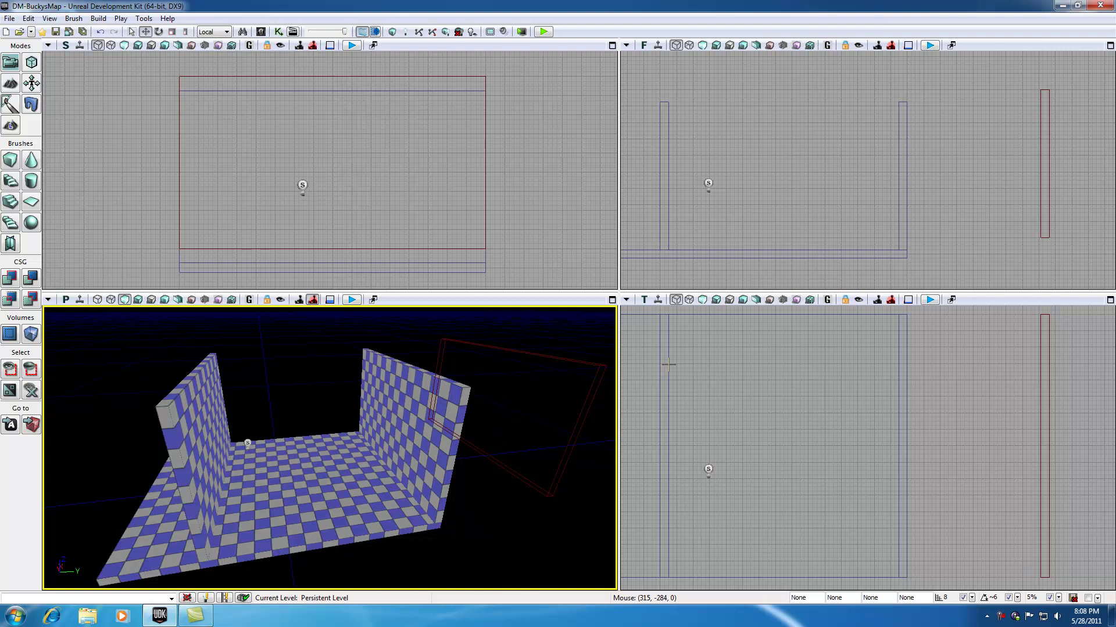
pyautogui.scroll(1, 668, 365)
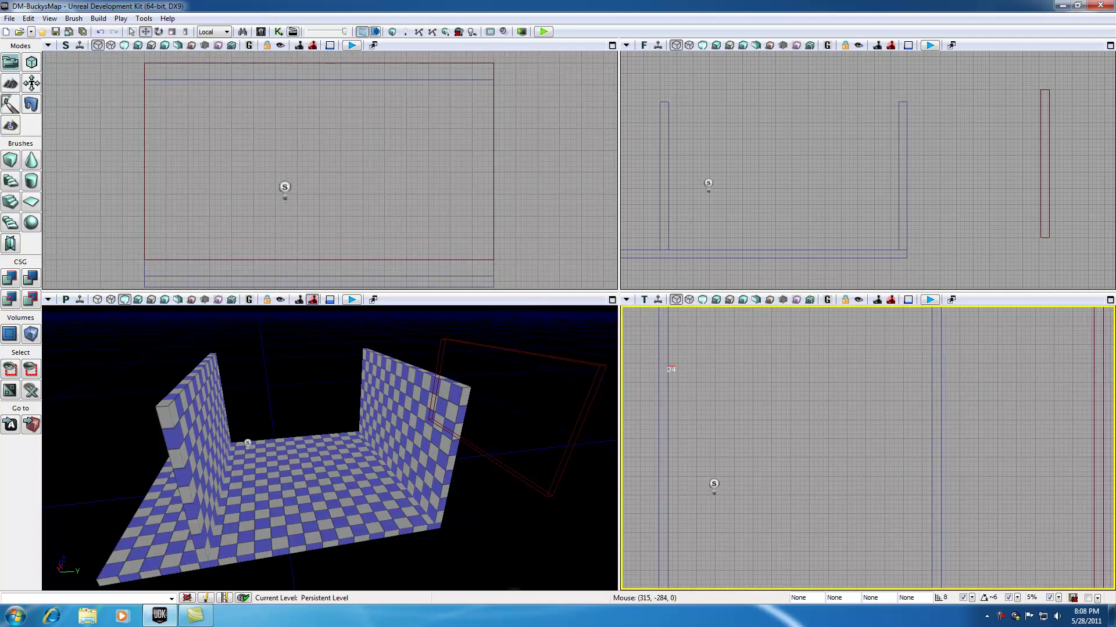
pyautogui.moveTo(675, 366); pyautogui.dragTo(931, 366, button='middle')
pyautogui.scroll(1, 667, 172)
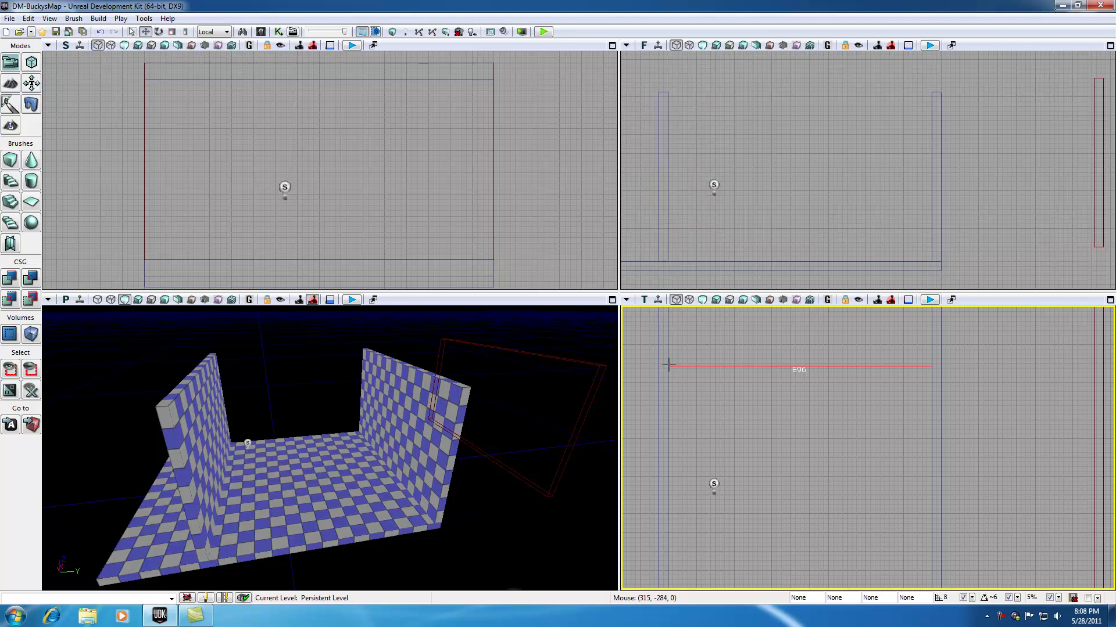
pyautogui.click(686, 152)
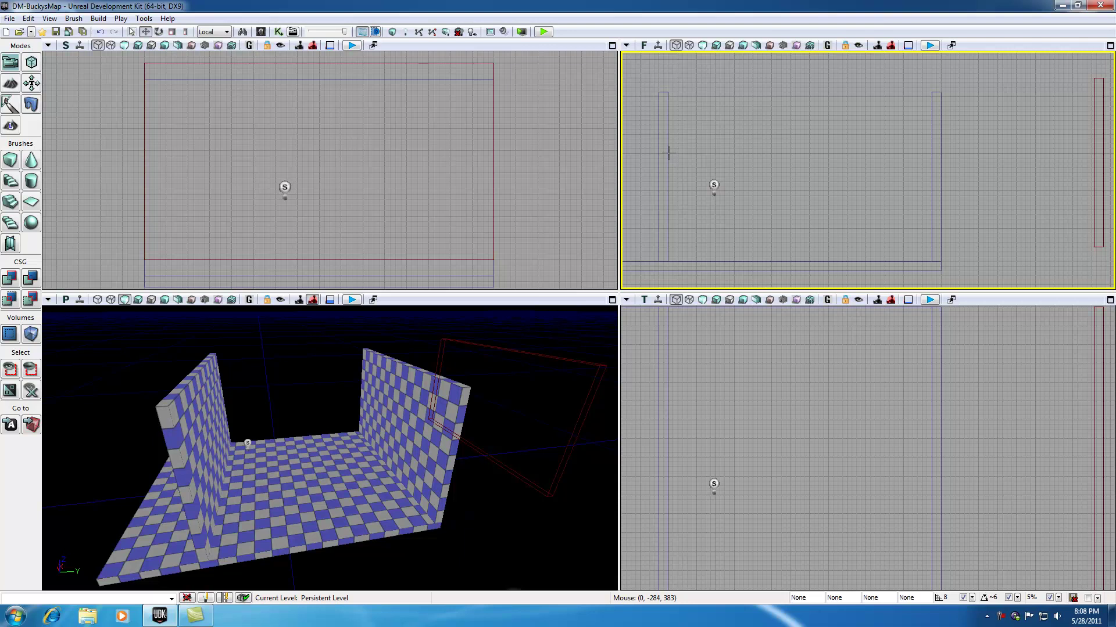
pyautogui.moveTo(668, 154); pyautogui.dragTo(931, 153, button='middle')
pyautogui.click(469, 345)
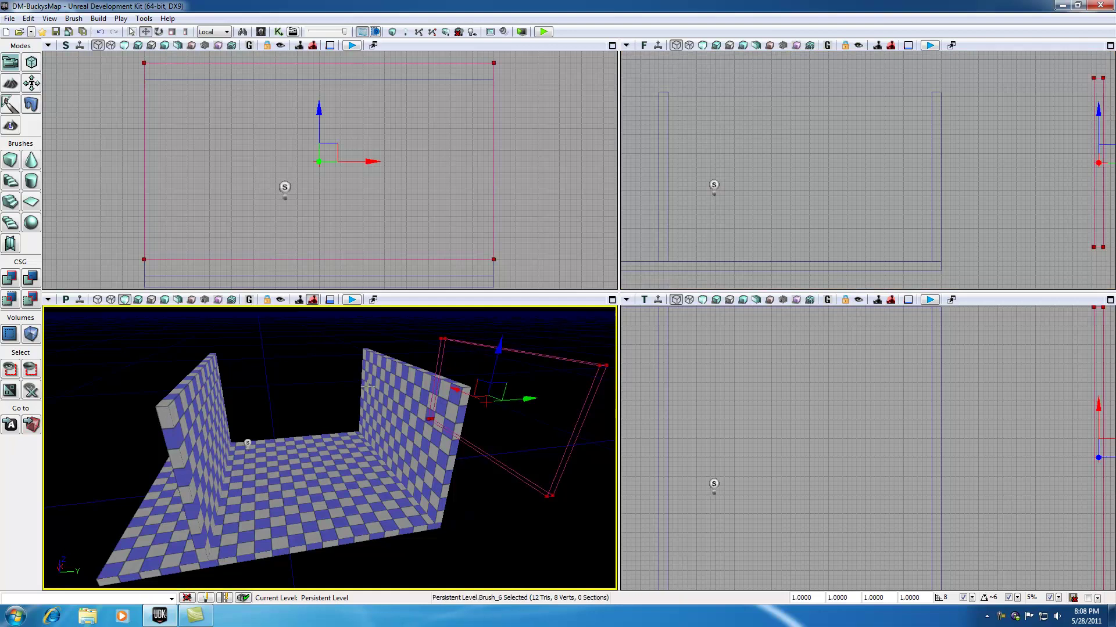
pyautogui.rightClick(11, 163)
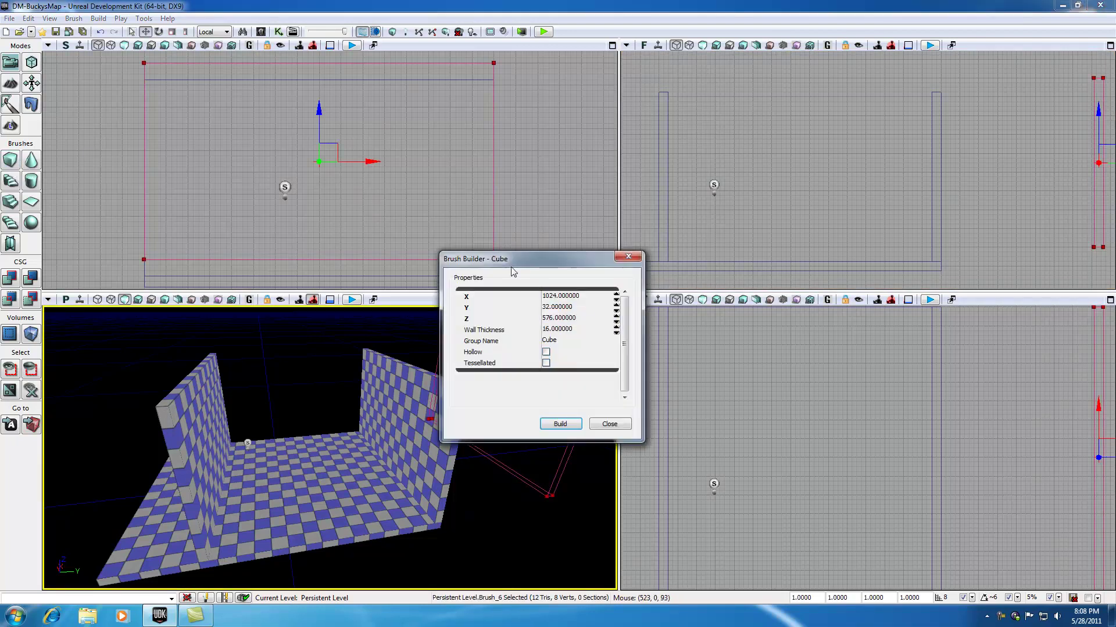
# Step: Set the cube brush to X 32, Y 896, Z 576 and rebuild it
pyautogui.click(581, 297)
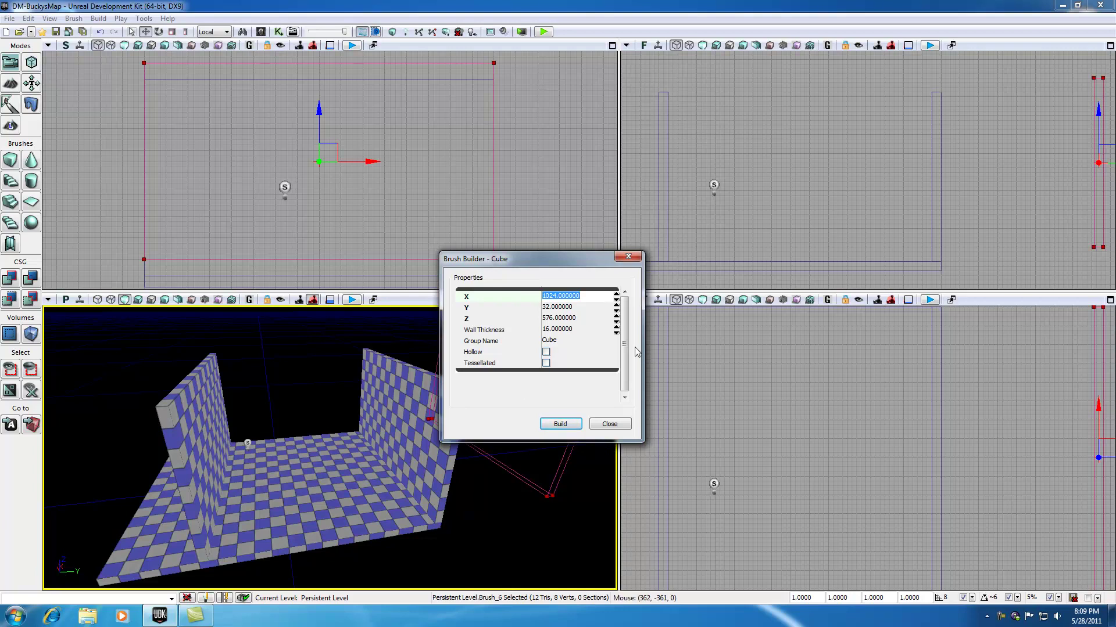
pyautogui.write('32')
pyautogui.press('Tab')
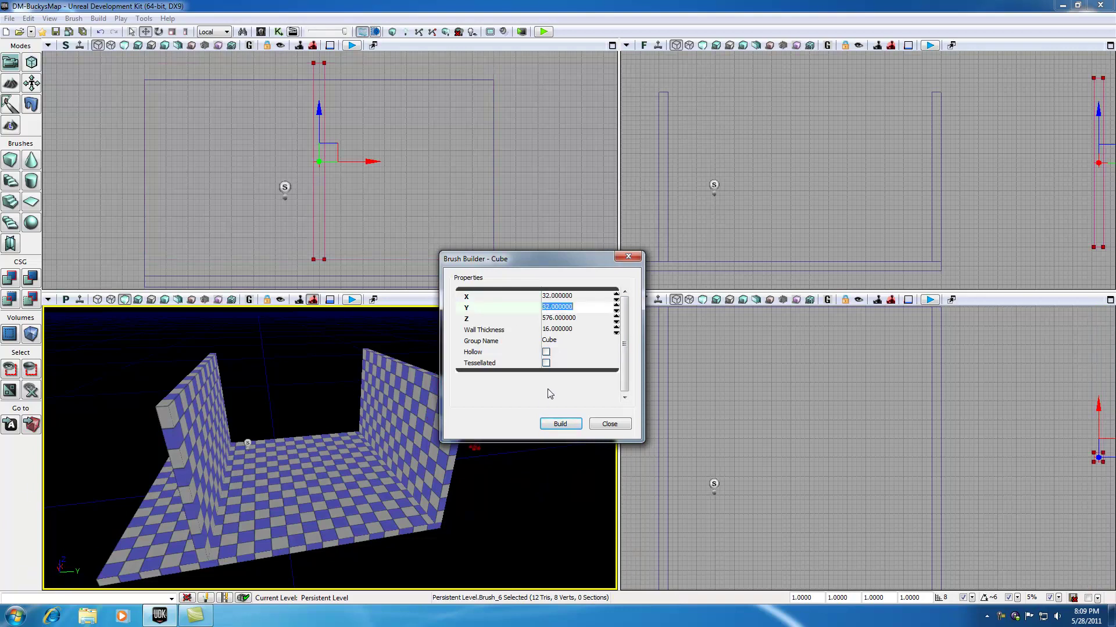
pyautogui.write('896')
pyautogui.press('Tab')
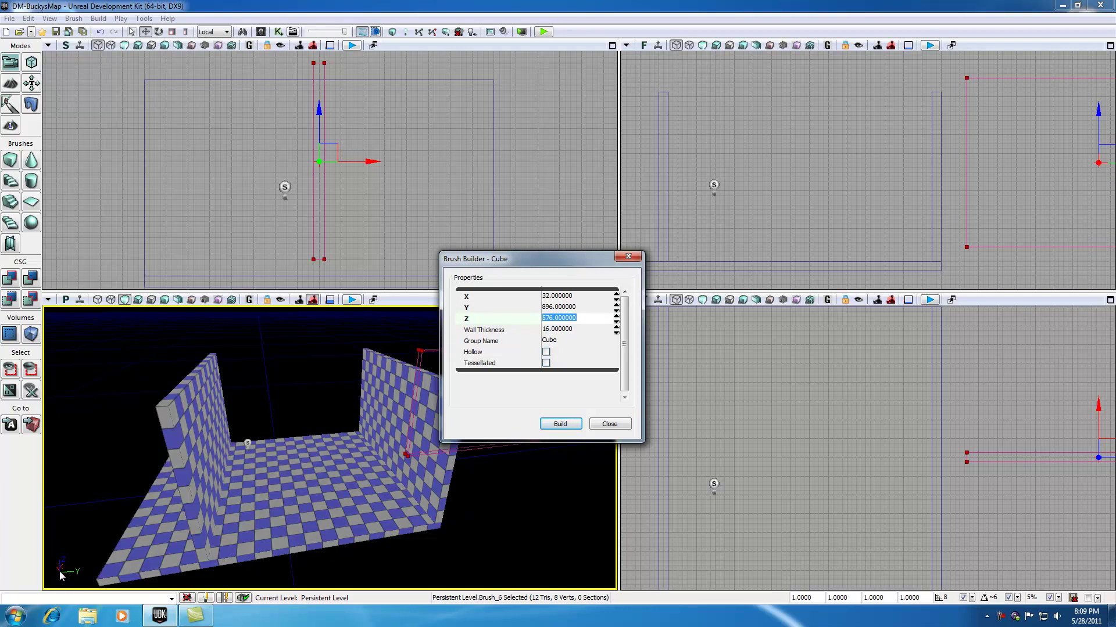
pyautogui.click(566, 297)
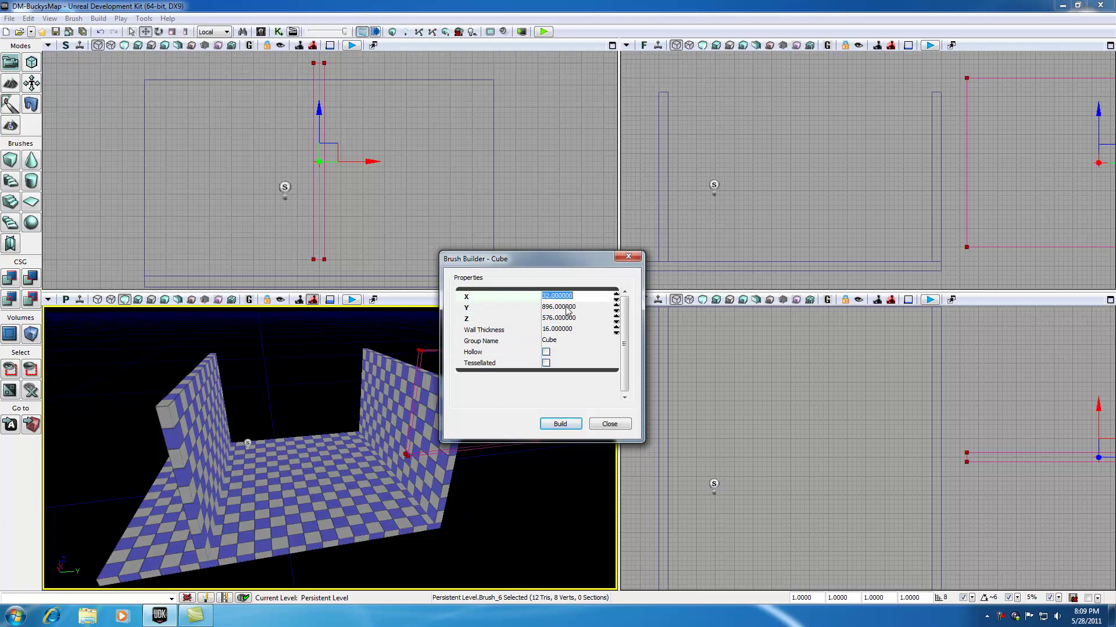
pyautogui.click(568, 308)
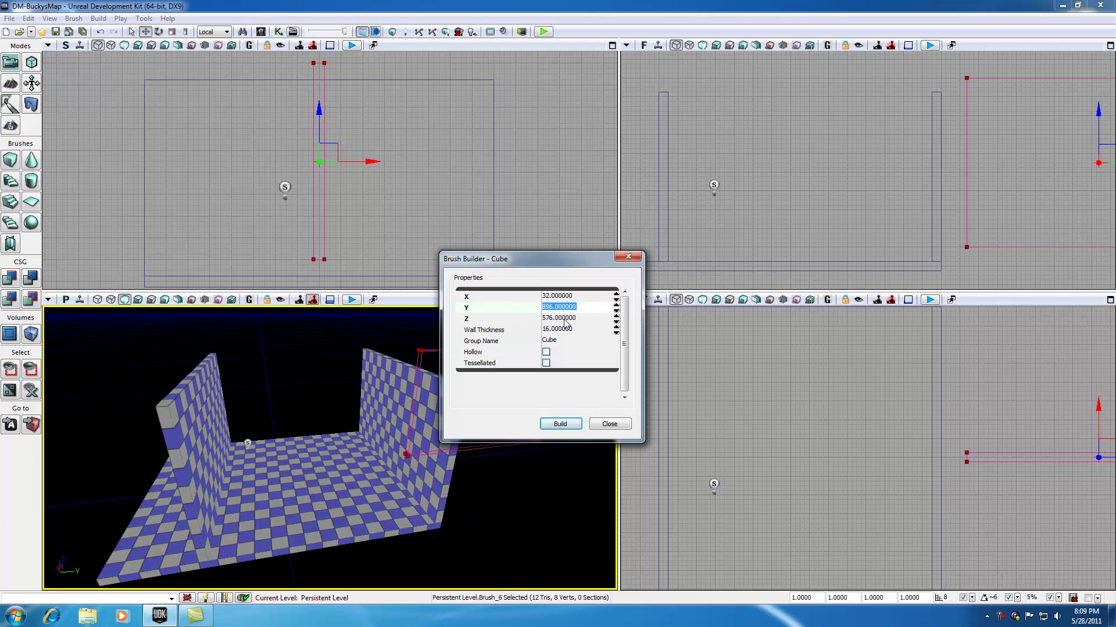
pyautogui.click(569, 319)
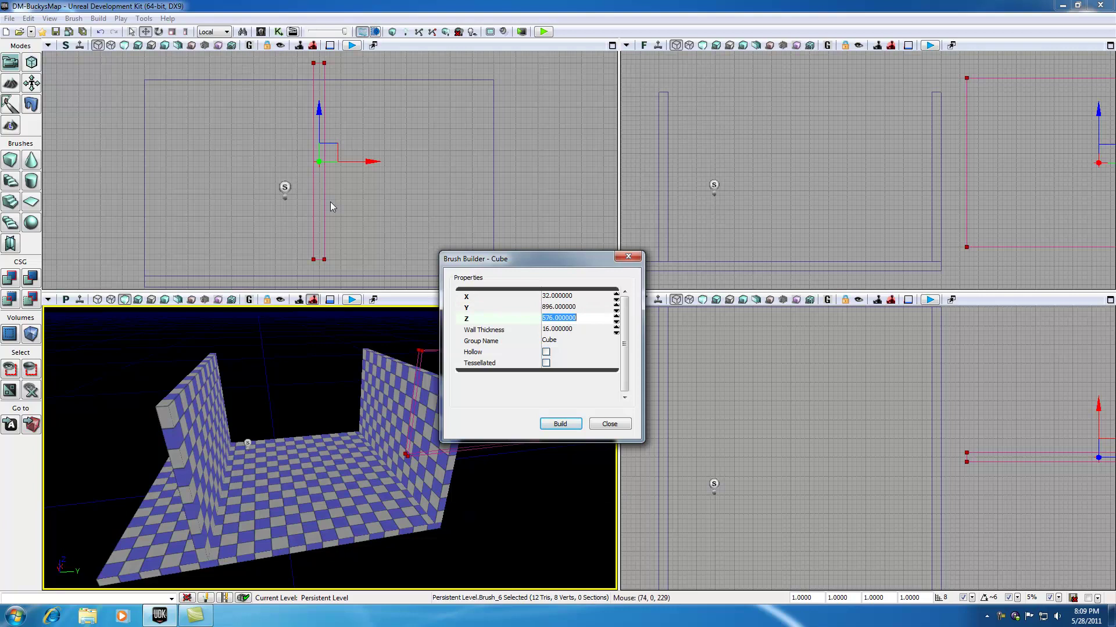
pyautogui.click(559, 424)
pyautogui.click(628, 257)
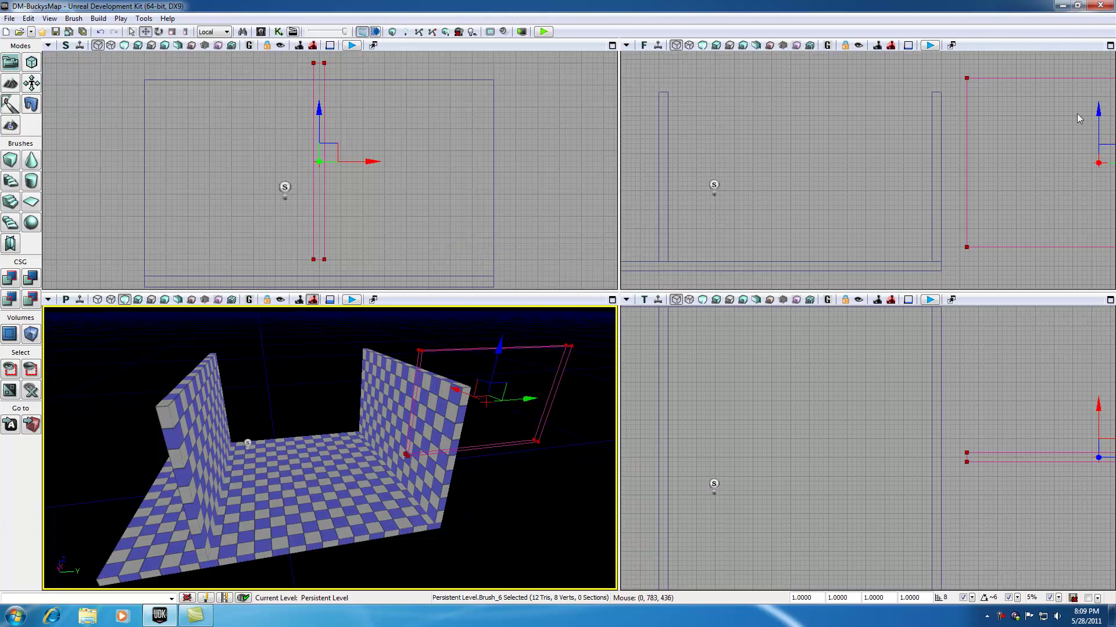
# Step: Move the resized builder brush toward the floor's open back side
pyautogui.press('Down')
pyautogui.click(869, 442)
pyautogui.scroll(-4, 870, 442)
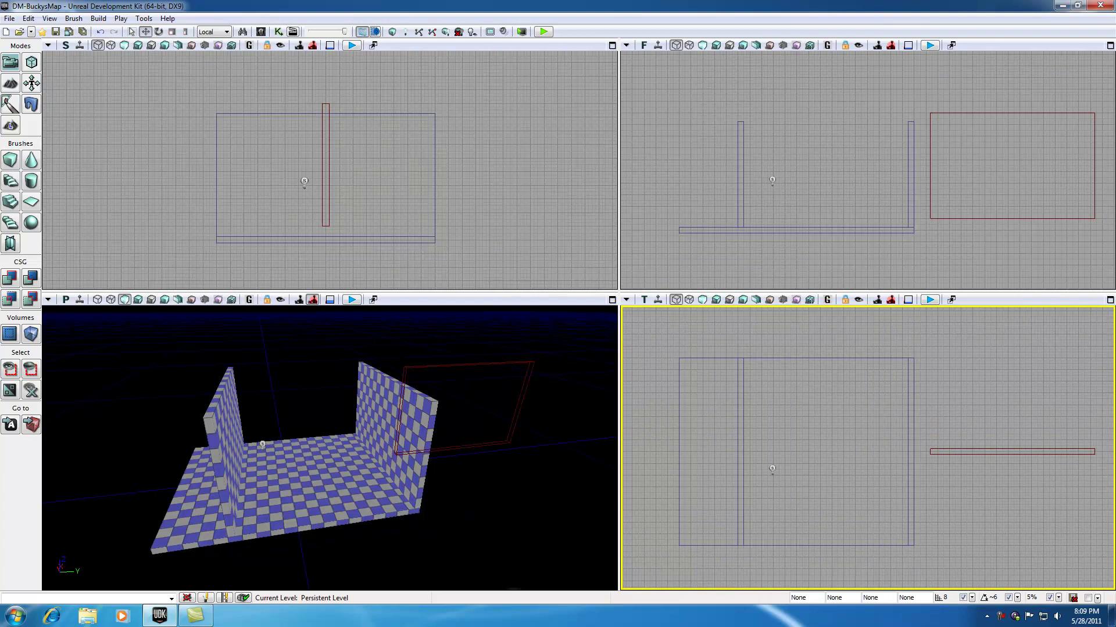
pyautogui.click(457, 365)
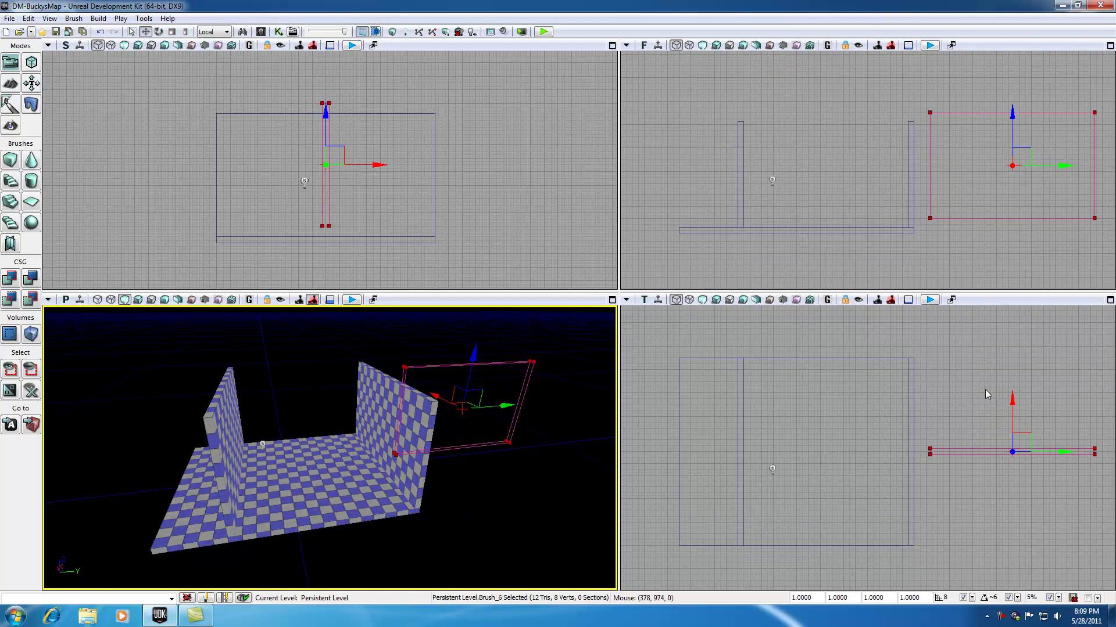
pyautogui.moveTo(1020, 435)
pyautogui.mouseDown()
pyautogui.moveTo(894, 419)
pyautogui.moveTo(843, 375)
pyautogui.moveTo(842, 341)
pyautogui.mouseUp()
# Step: Centre the brush between the walls and lower it onto the floor
pyautogui.scroll(3, 860, 418)
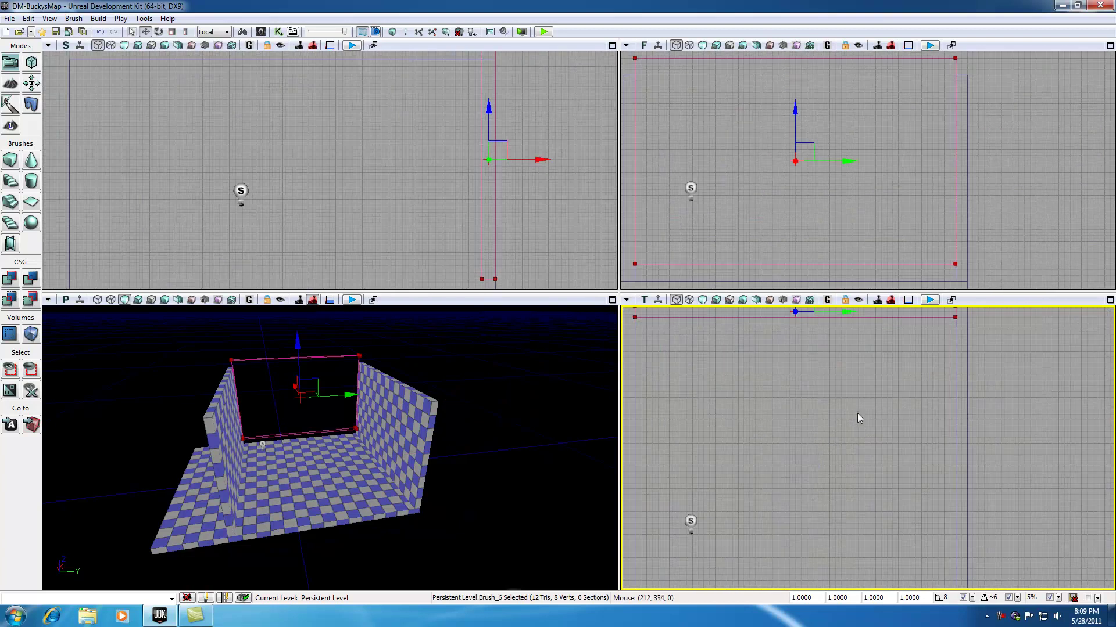
pyautogui.scroll(1, 857, 418)
pyautogui.moveTo(752, 349); pyautogui.dragTo(787, 451)
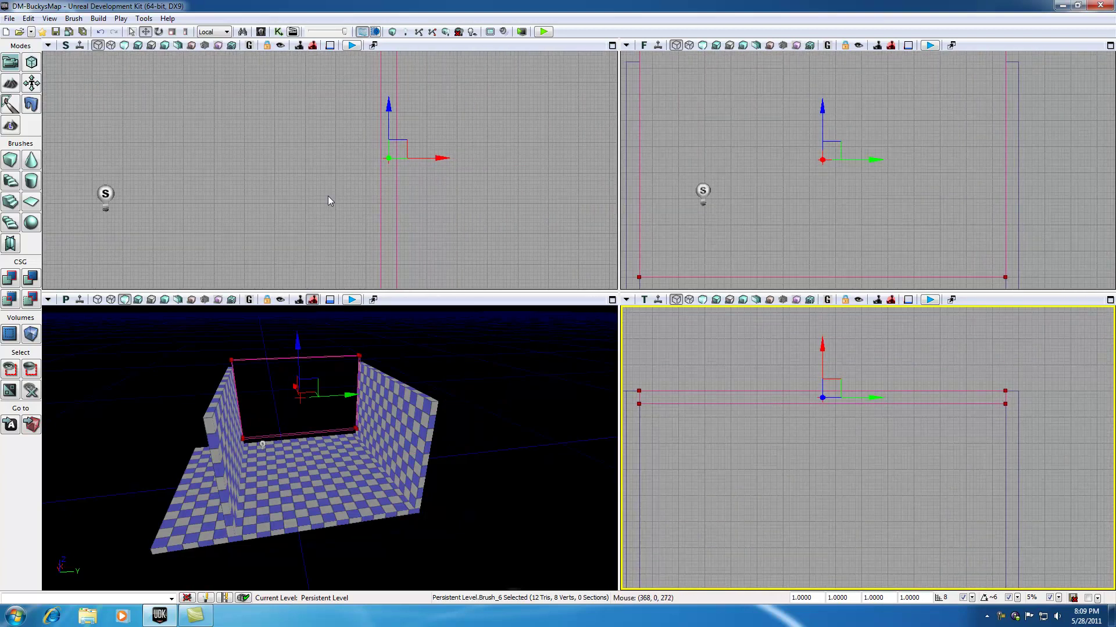
pyautogui.scroll(-4, 328, 201)
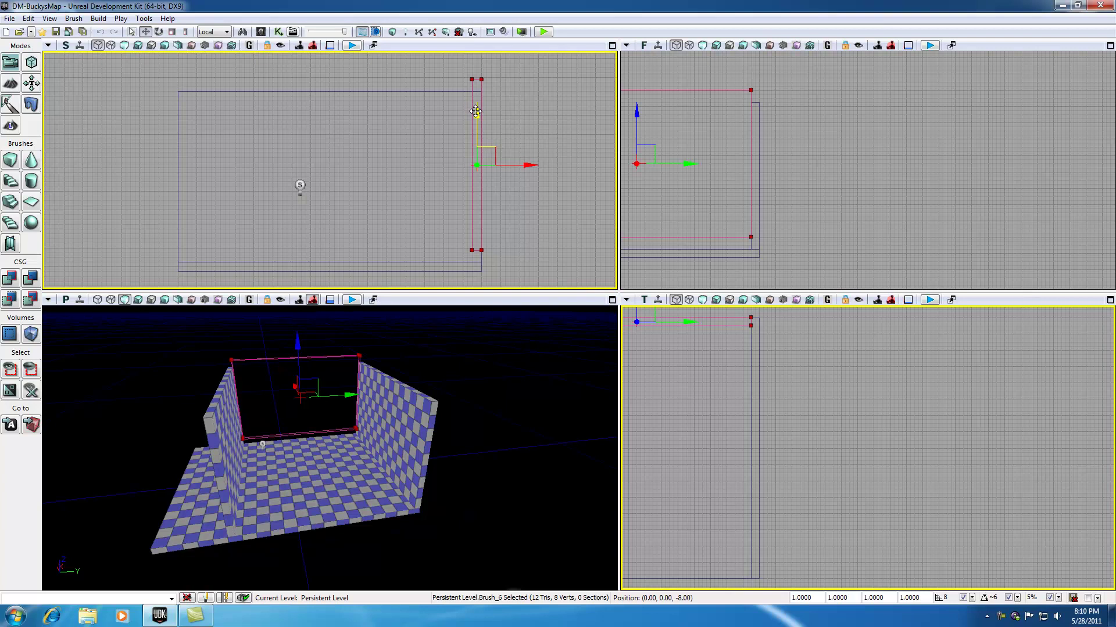
pyautogui.moveTo(475, 111); pyautogui.dragTo(475, 124)
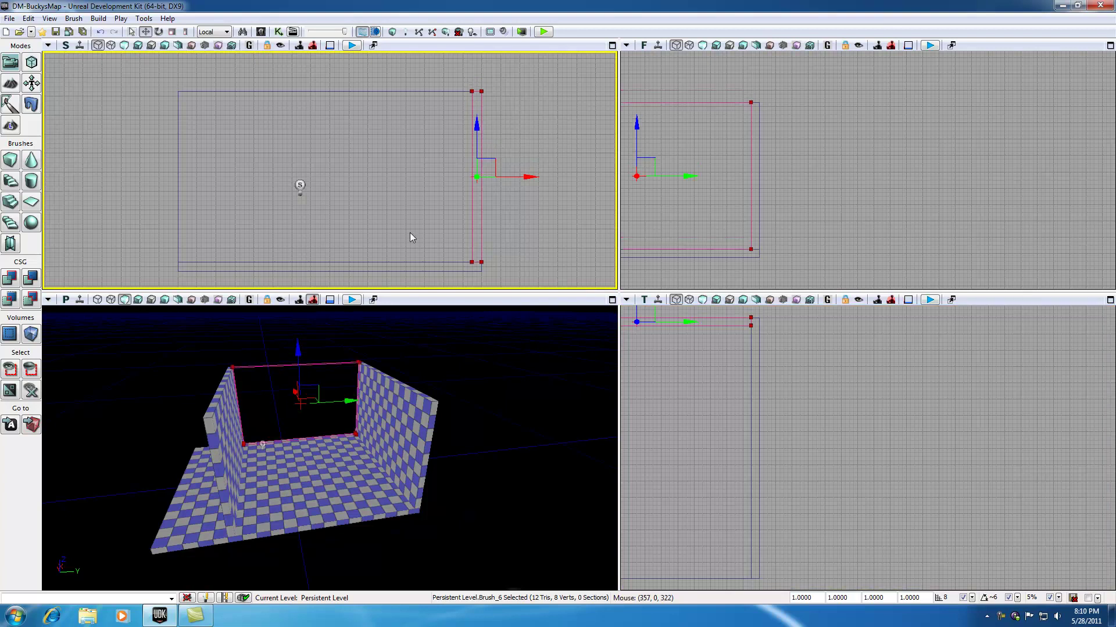
pyautogui.moveTo(688, 197); pyautogui.dragTo(836, 193)
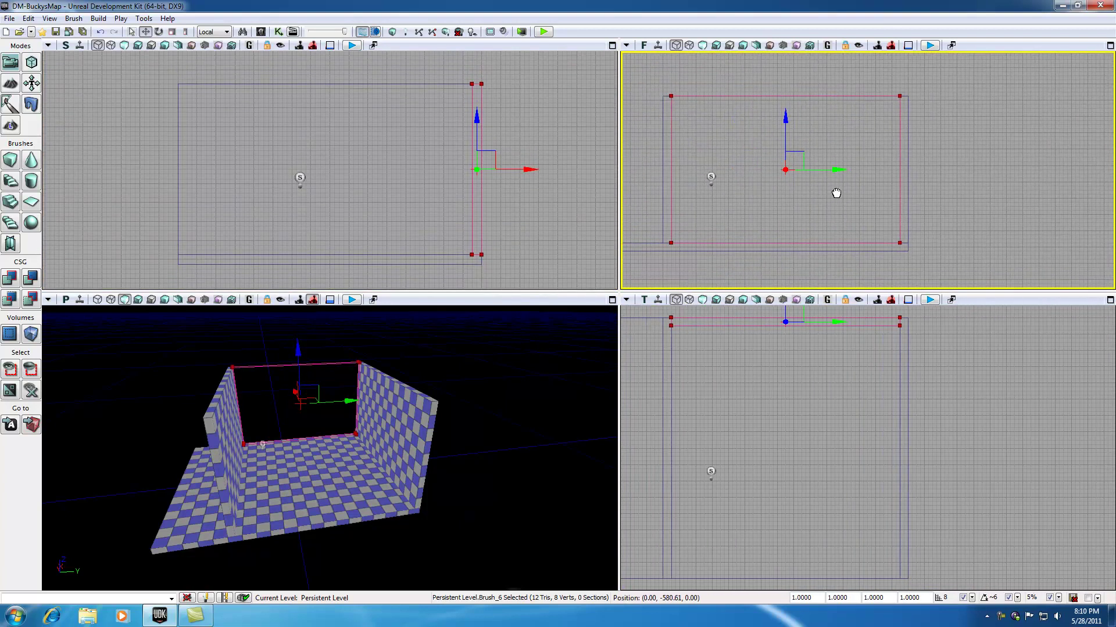
pyautogui.scroll(-3, 827, 190)
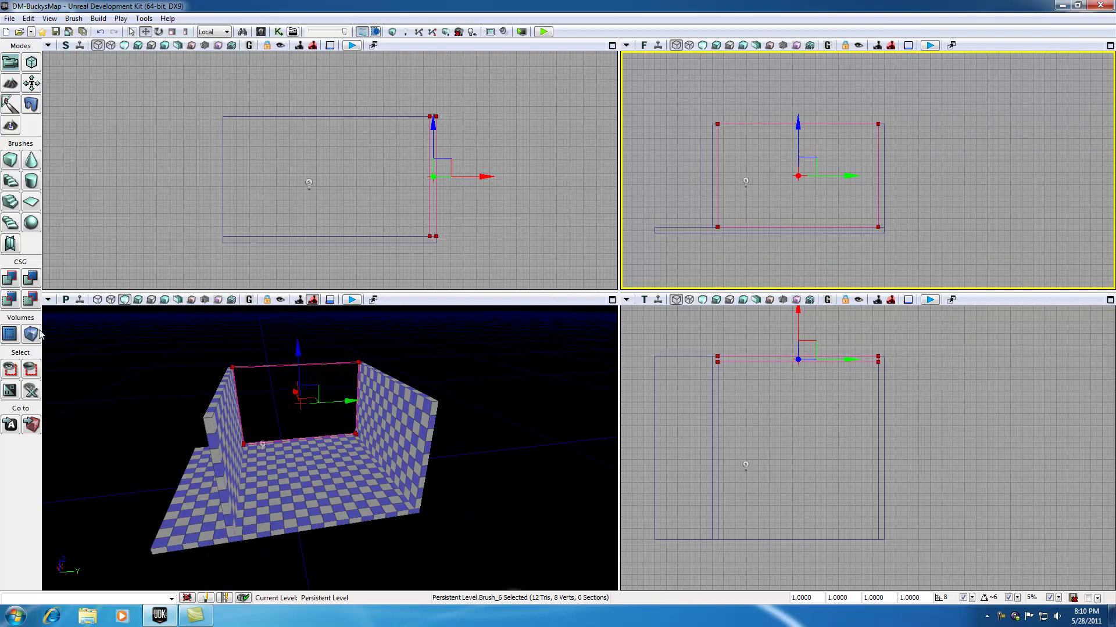
# Step: CSG-add the back wall, lift the builder brush above it, and select the new wall brush
pyautogui.click(10, 279)
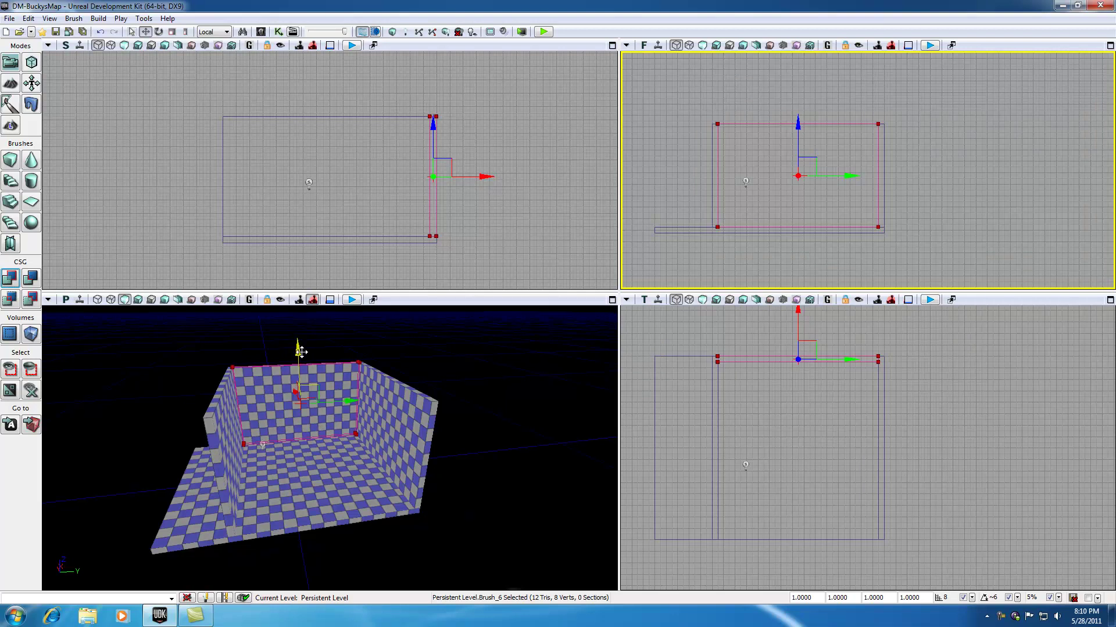
pyautogui.moveTo(301, 352); pyautogui.dragTo(301, 226)
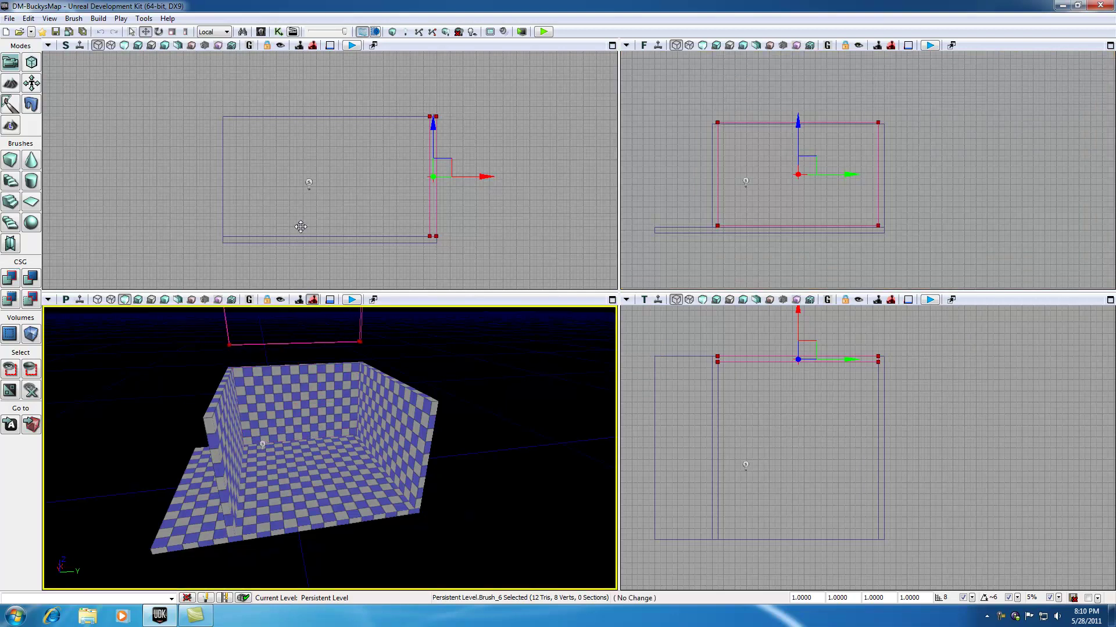
pyautogui.click(430, 171)
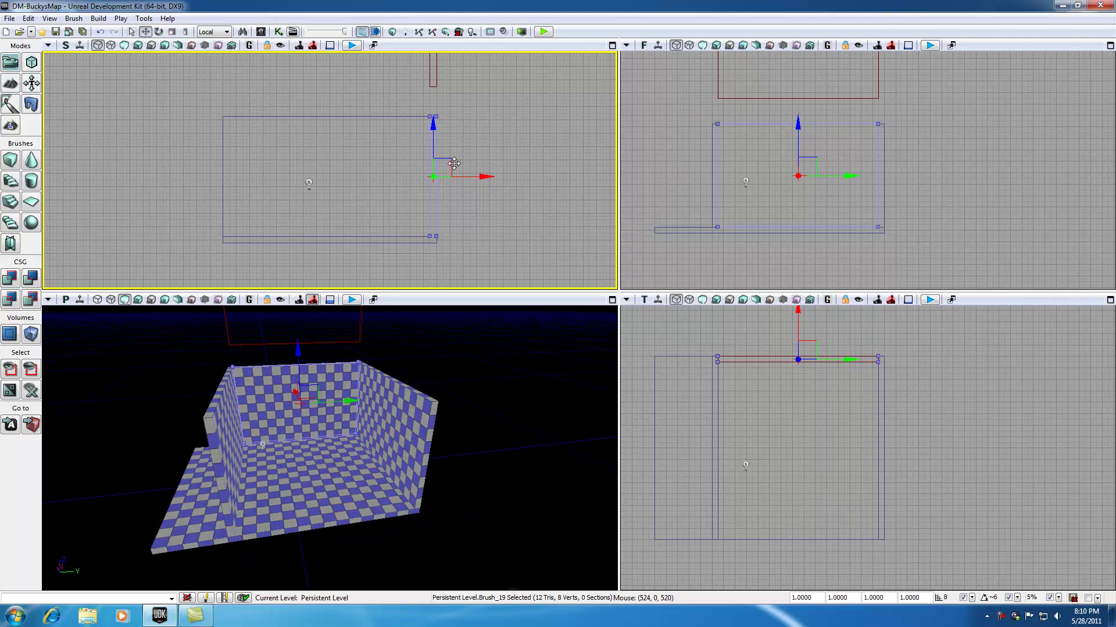
# Step: Move the builder brush farther from the walls and select the wall brush
pyautogui.click(430, 87)
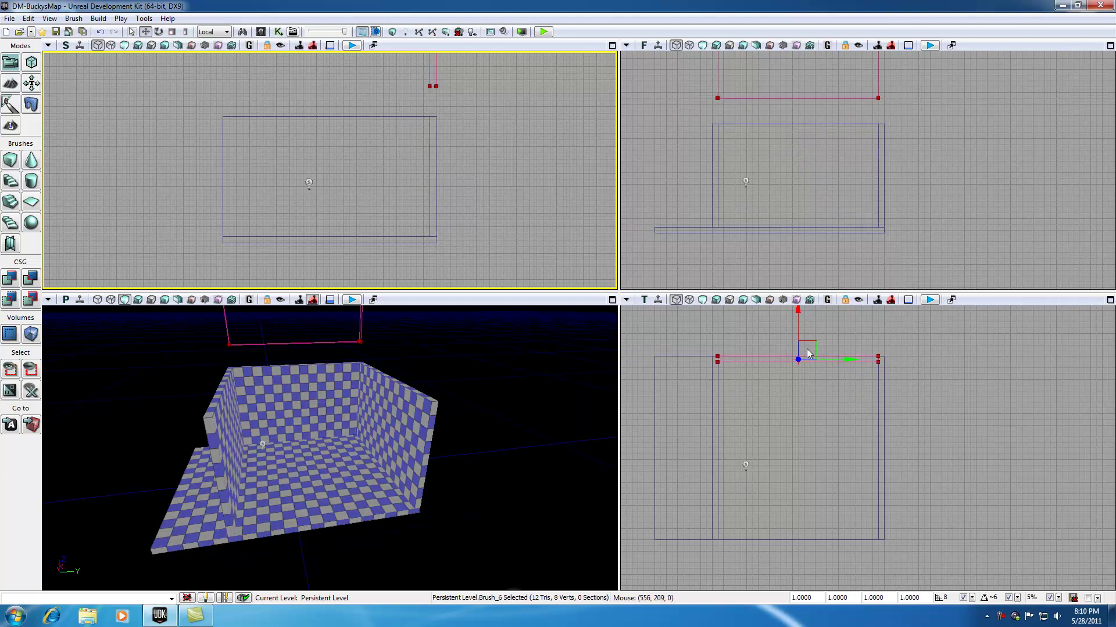
pyautogui.moveTo(814, 341); pyautogui.dragTo(881, 305)
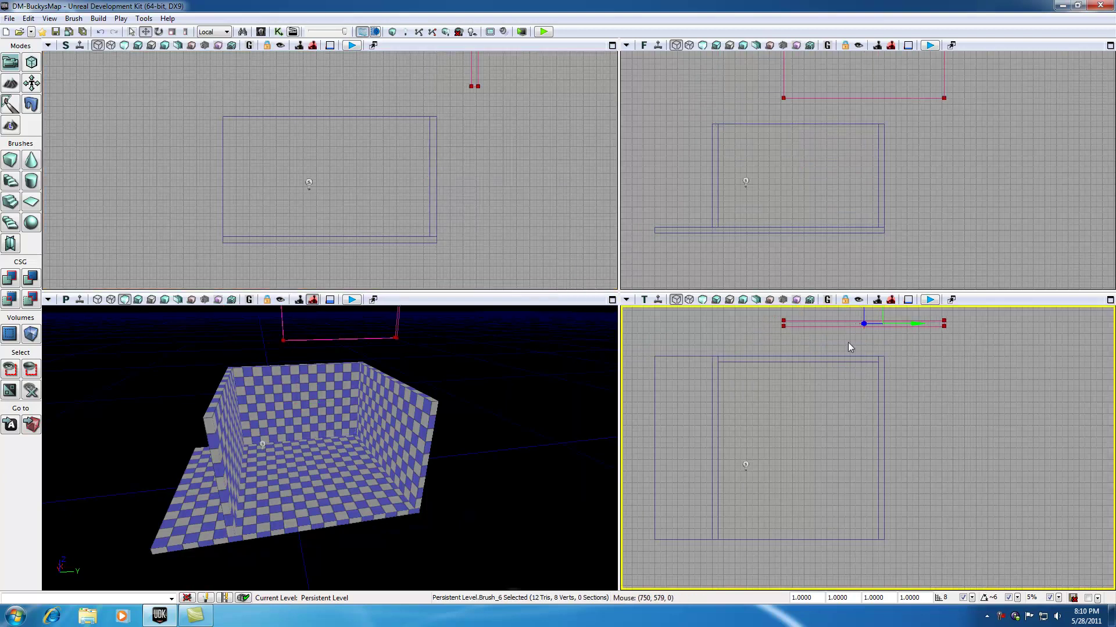
pyautogui.click(805, 361)
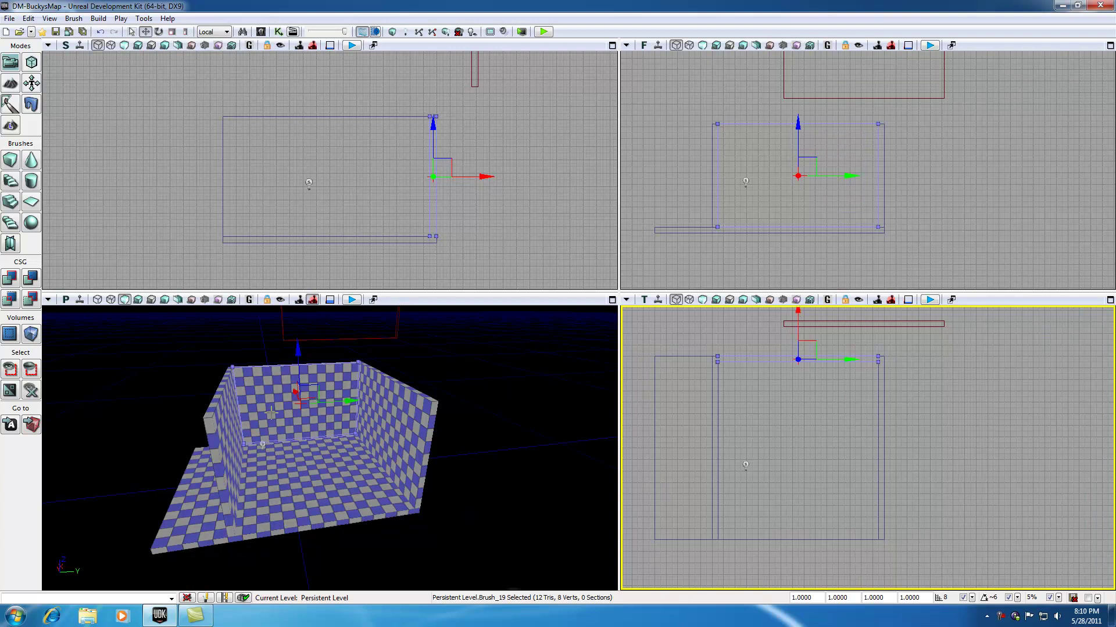
pyautogui.click(366, 337)
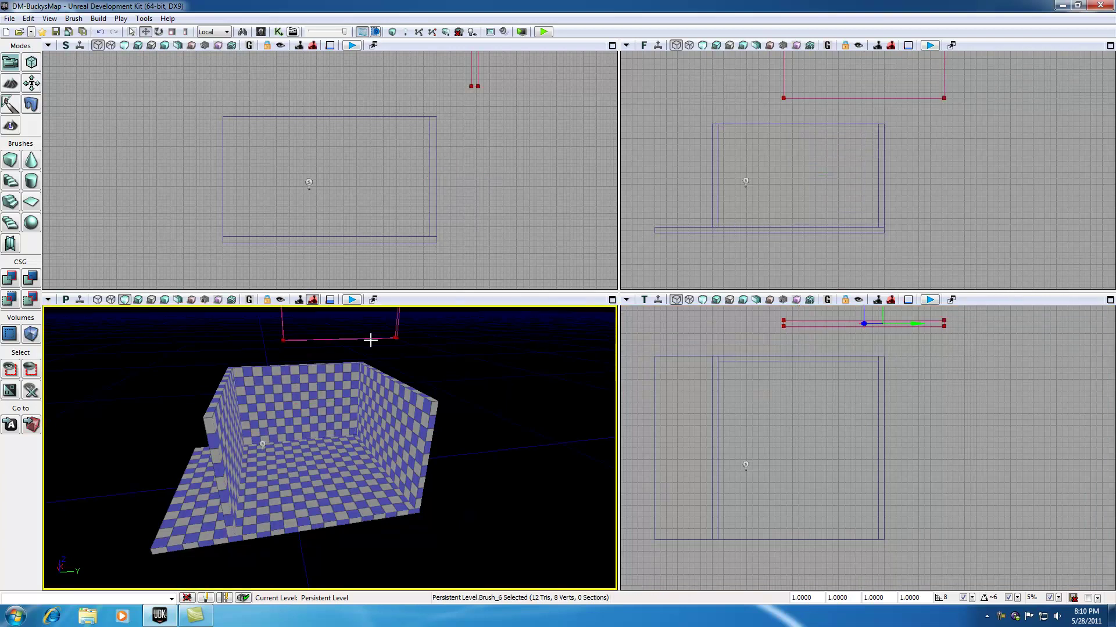
pyautogui.click(749, 361)
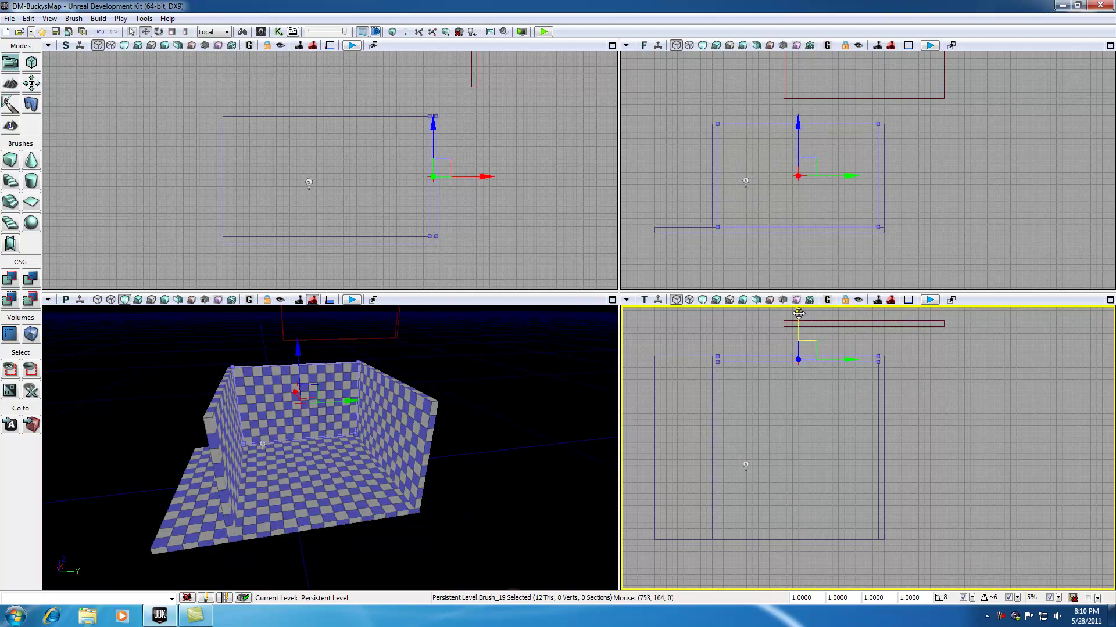
# Step: Shift the wall brush to the open front edge, aligned with the side walls
pyautogui.moveTo(798, 317); pyautogui.dragTo(798, 493)
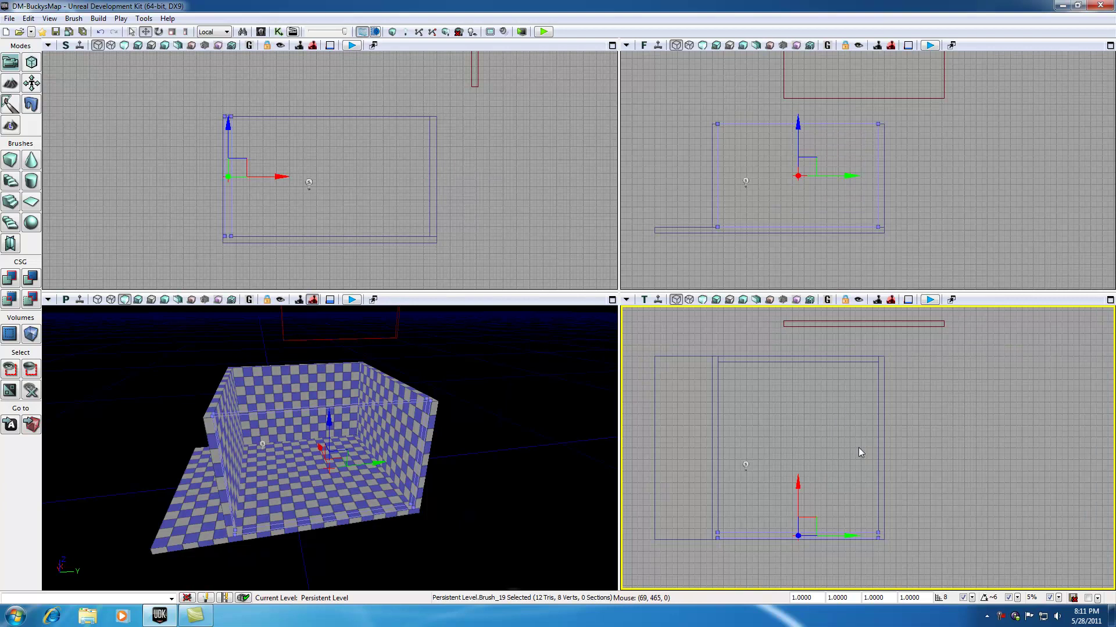
pyautogui.scroll(3, 859, 452)
pyautogui.moveTo(835, 529); pyautogui.dragTo(860, 384)
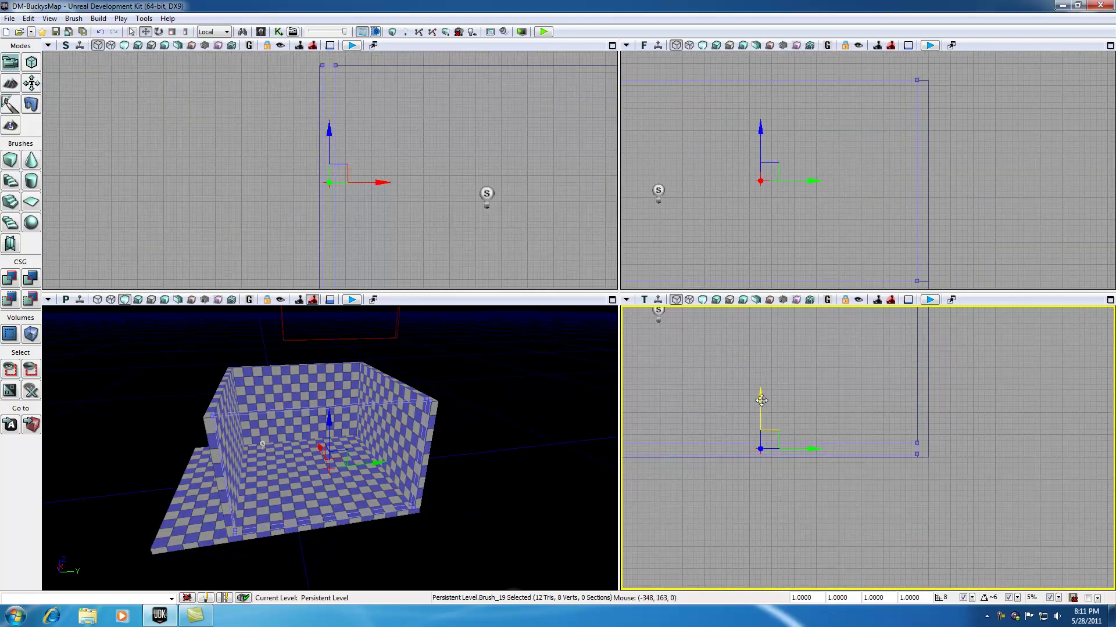
pyautogui.moveTo(761, 401); pyautogui.dragTo(760, 400)
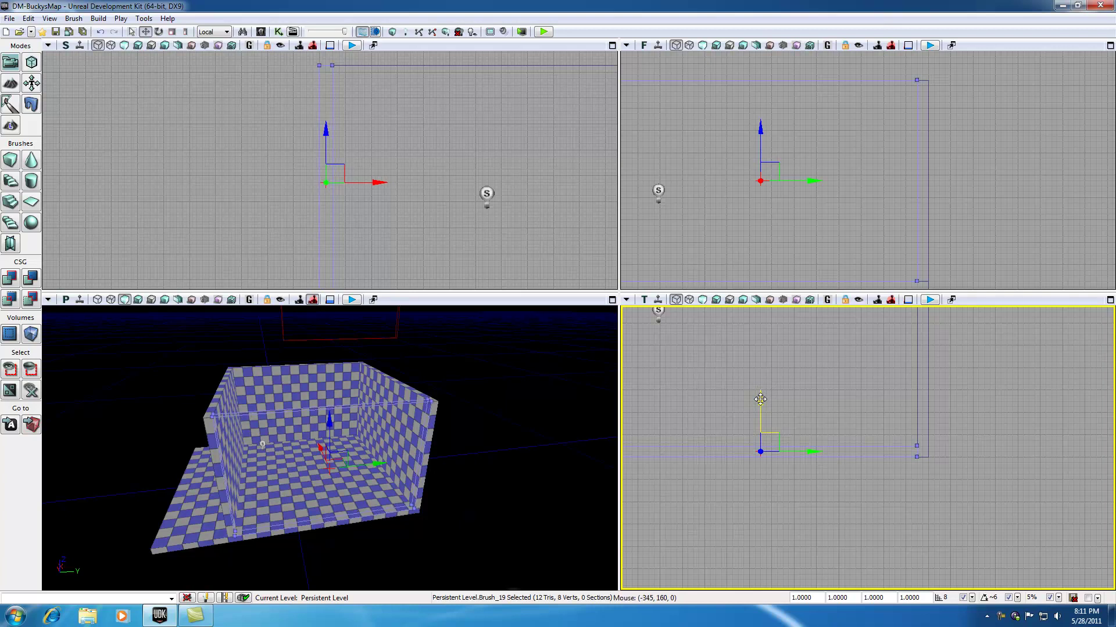
pyautogui.scroll(-3, 381, 219)
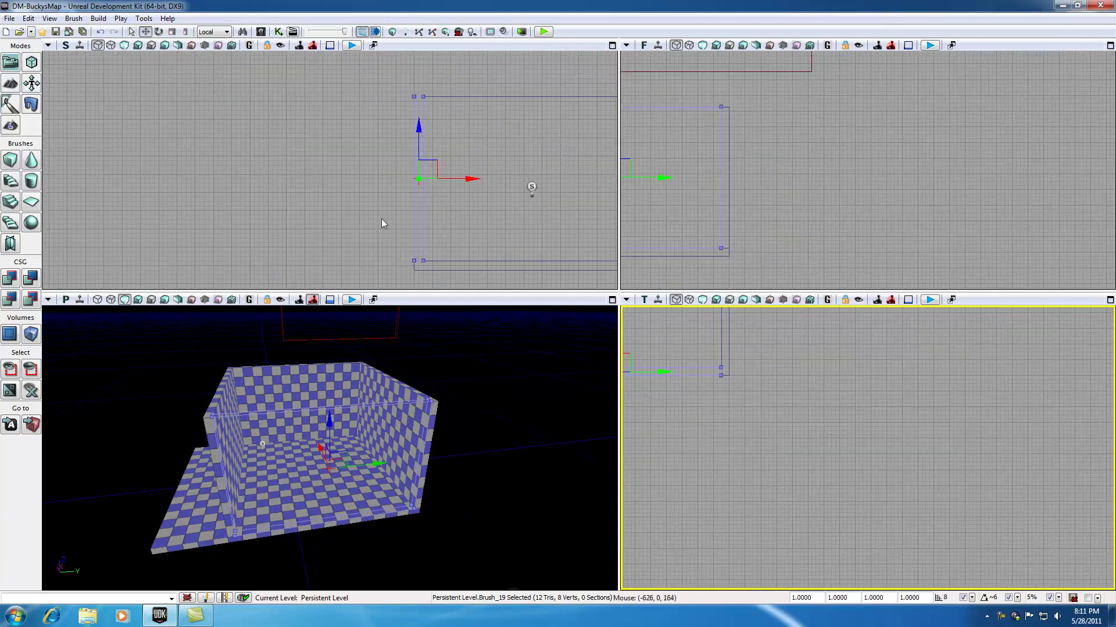
pyautogui.scroll(2, 408, 226)
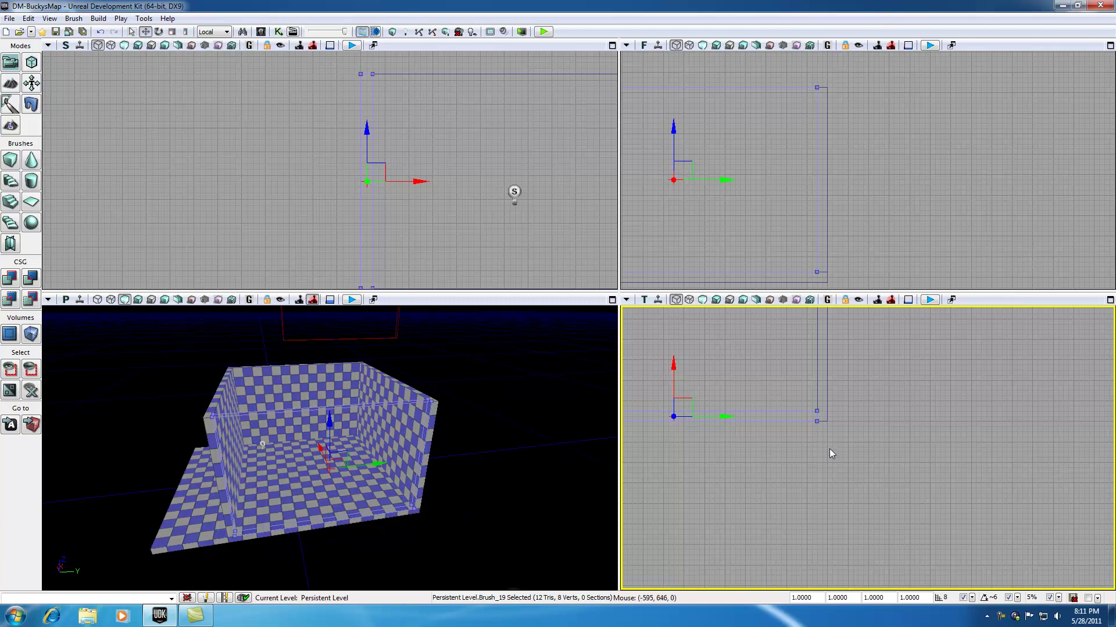
pyautogui.scroll(-2, 751, 462)
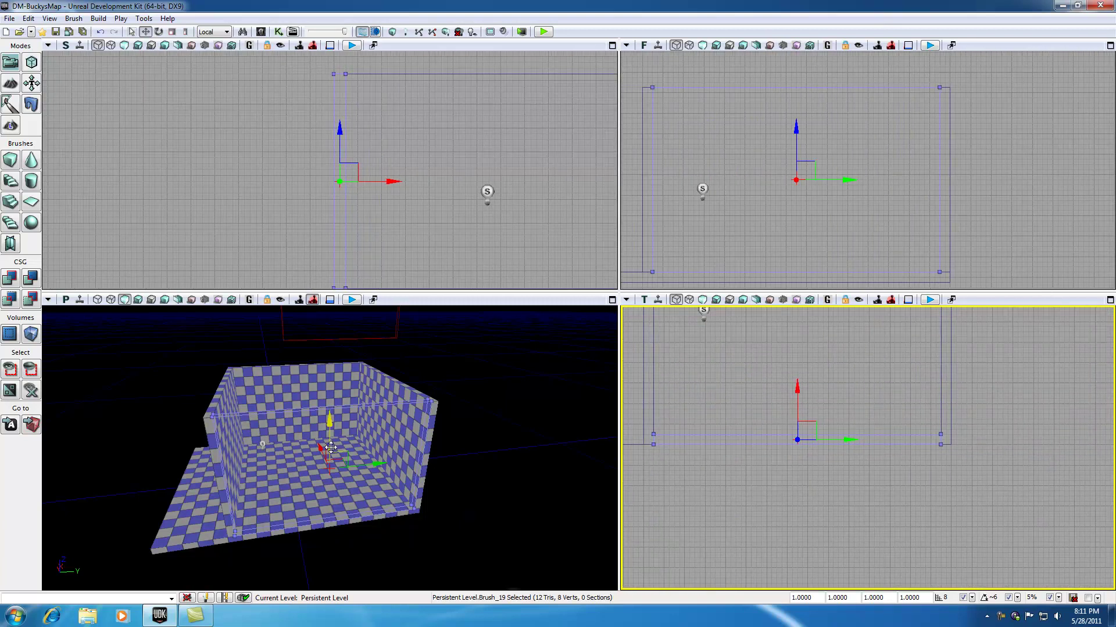
pyautogui.moveTo(761, 491); pyautogui.dragTo(926, 561)
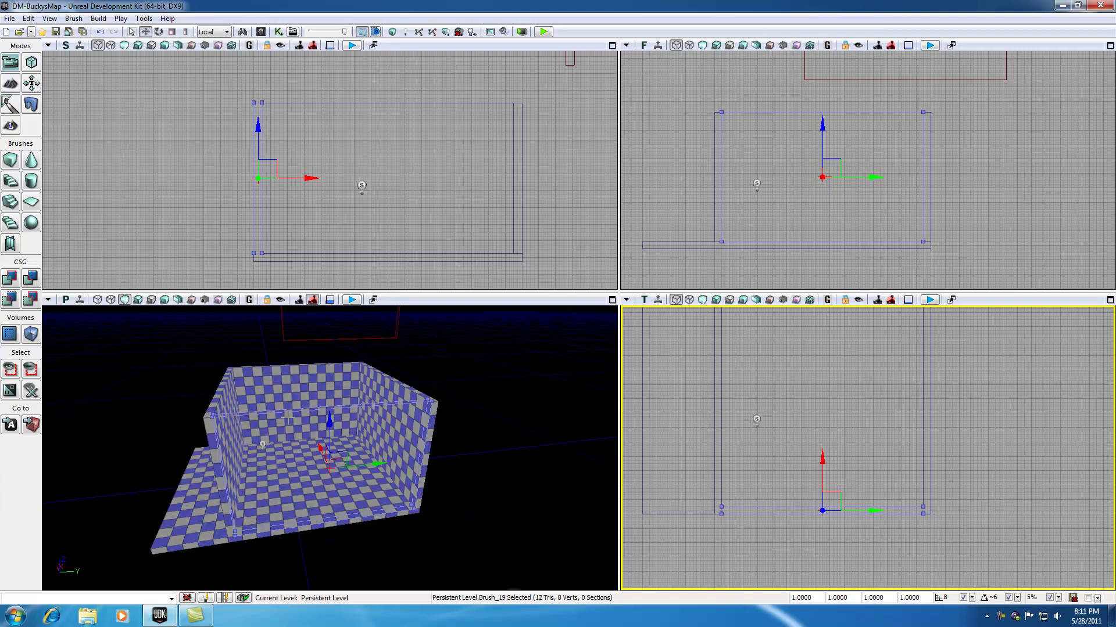
# Step: Build the geometry so the fourth checkered front wall appears, enclosing the floor with four walls
pyautogui.click(393, 34)
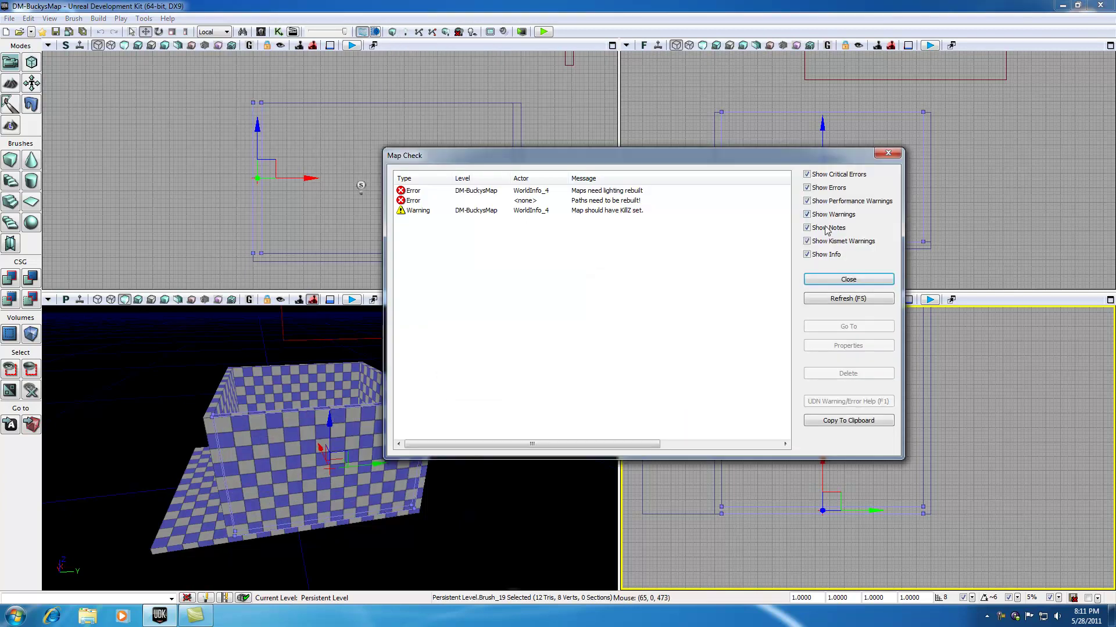
pyautogui.click(853, 281)
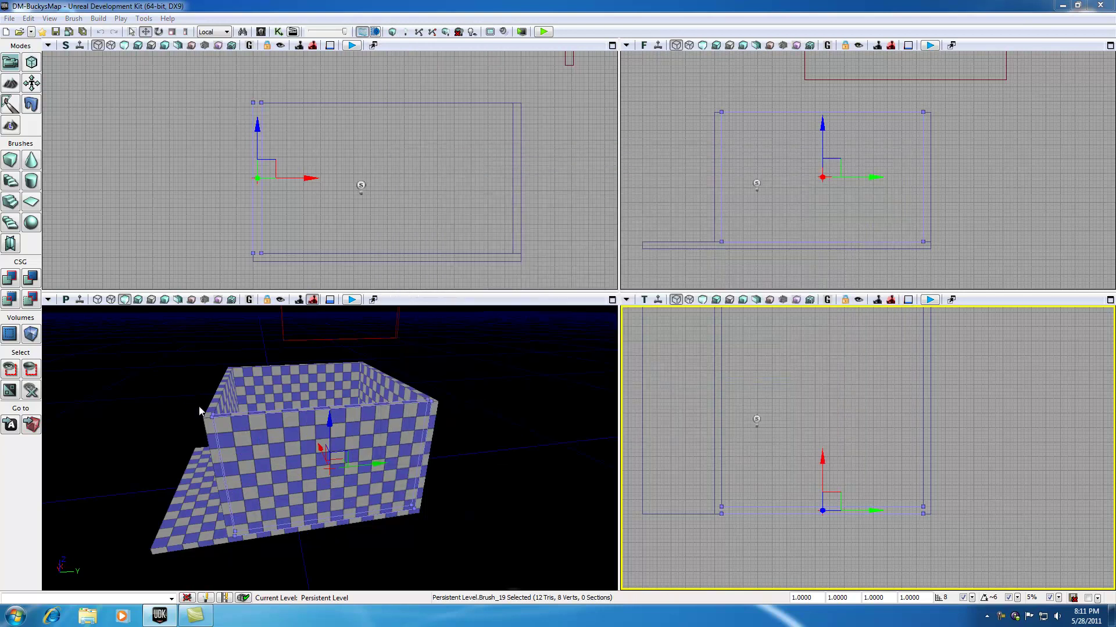
pyautogui.moveTo(199, 411)
pyautogui.mouseDown()
pyautogui.moveTo(203, 366)
pyautogui.moveTo(221, 424)
pyautogui.moveTo(192, 422)
pyautogui.mouseUp()
pyautogui.click(163, 413)
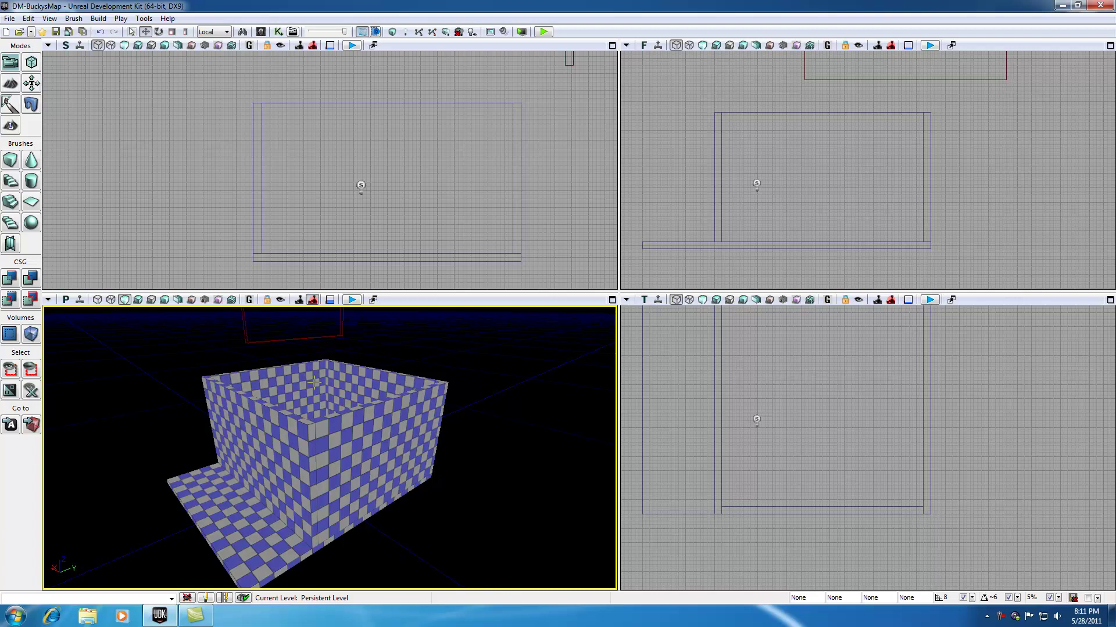
pyautogui.moveTo(208, 491)
pyautogui.mouseDown()
pyautogui.moveTo(212, 440)
pyautogui.moveTo(207, 495)
pyautogui.mouseUp()
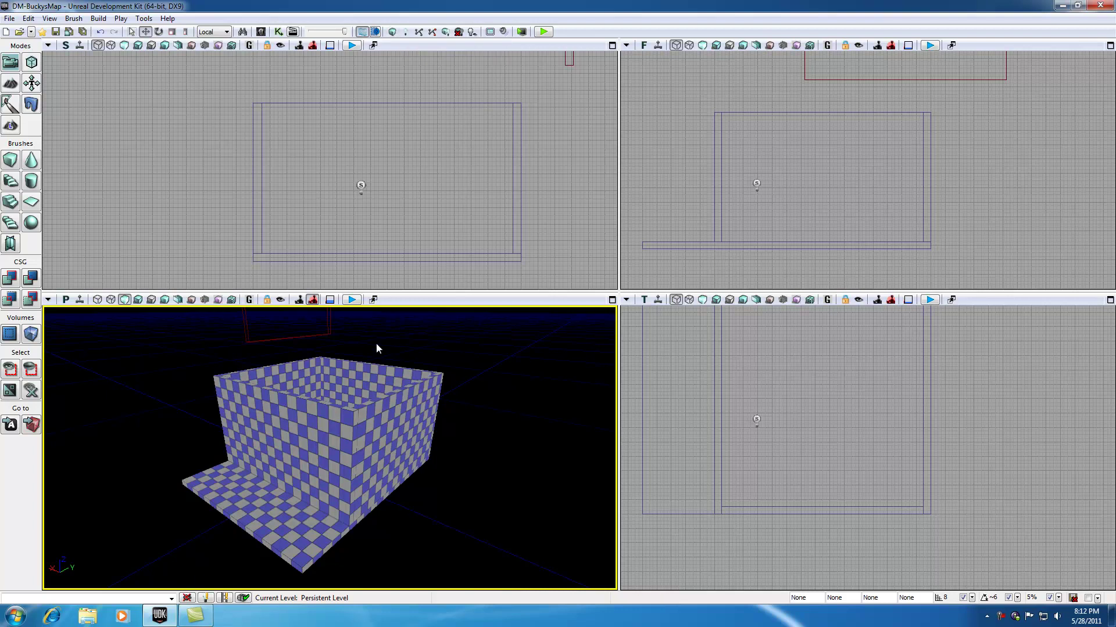
pyautogui.moveTo(377, 348)
pyautogui.mouseDown()
pyautogui.moveTo(371, 311)
pyautogui.moveTo(389, 348)
pyautogui.moveTo(401, 348)
pyautogui.moveTo(377, 349)
pyautogui.mouseUp()
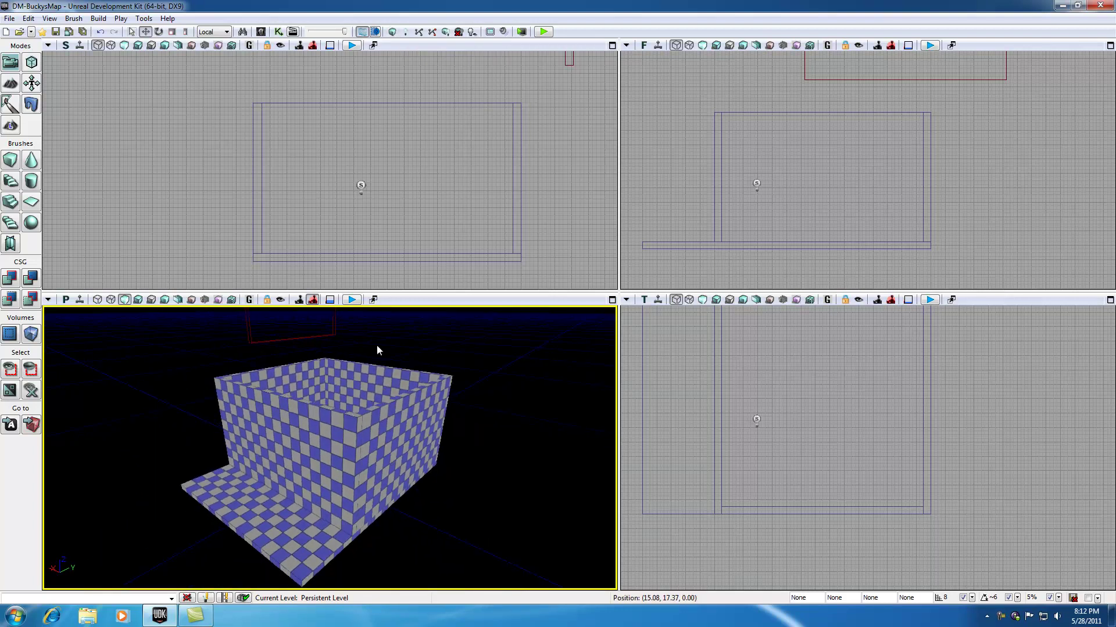